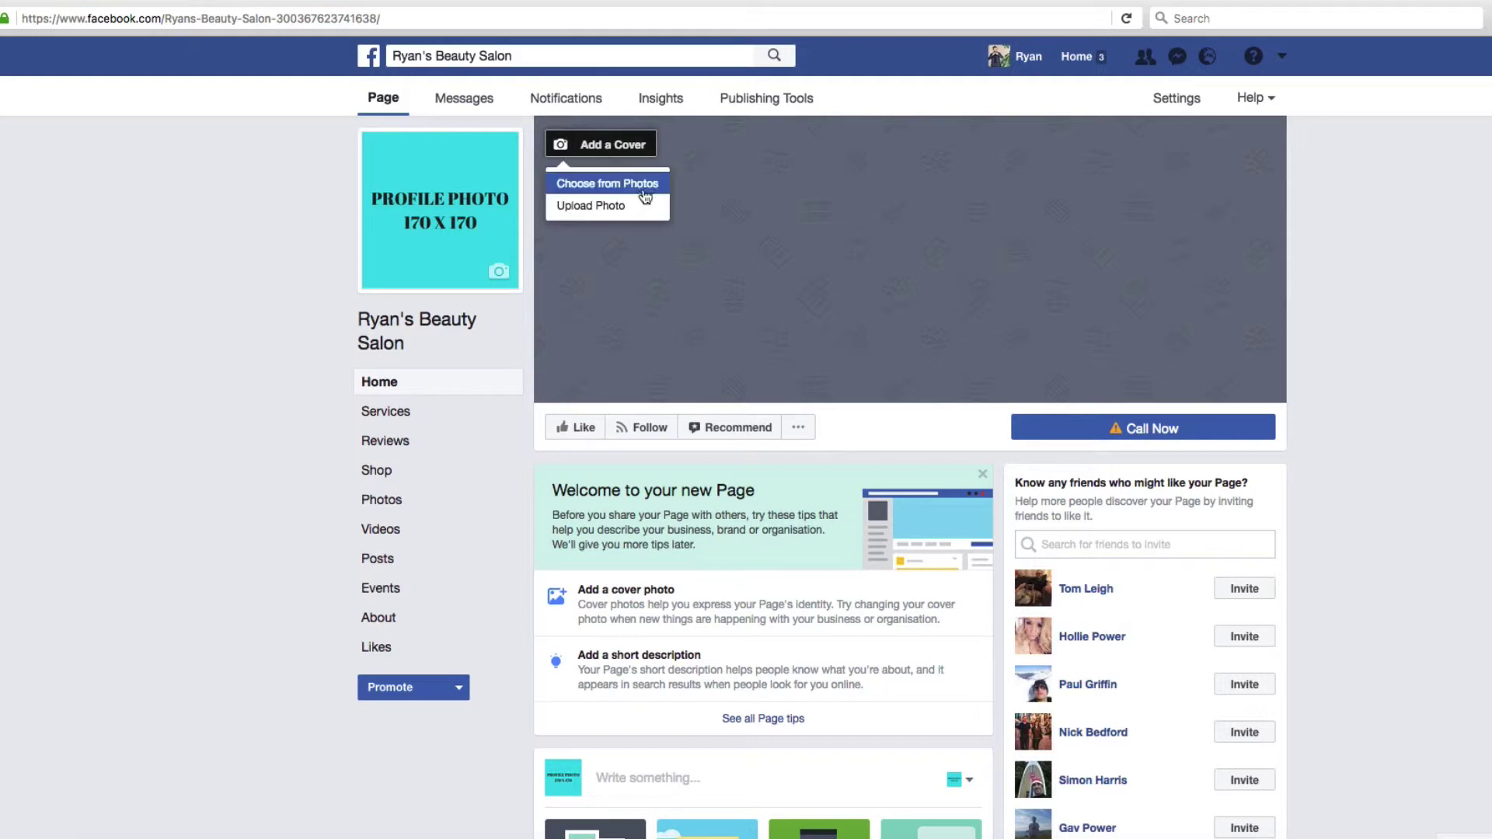
- Upload the 812 x 312 cover photo PNG from the Desktop as the Page's cover and save it
click(592, 205)
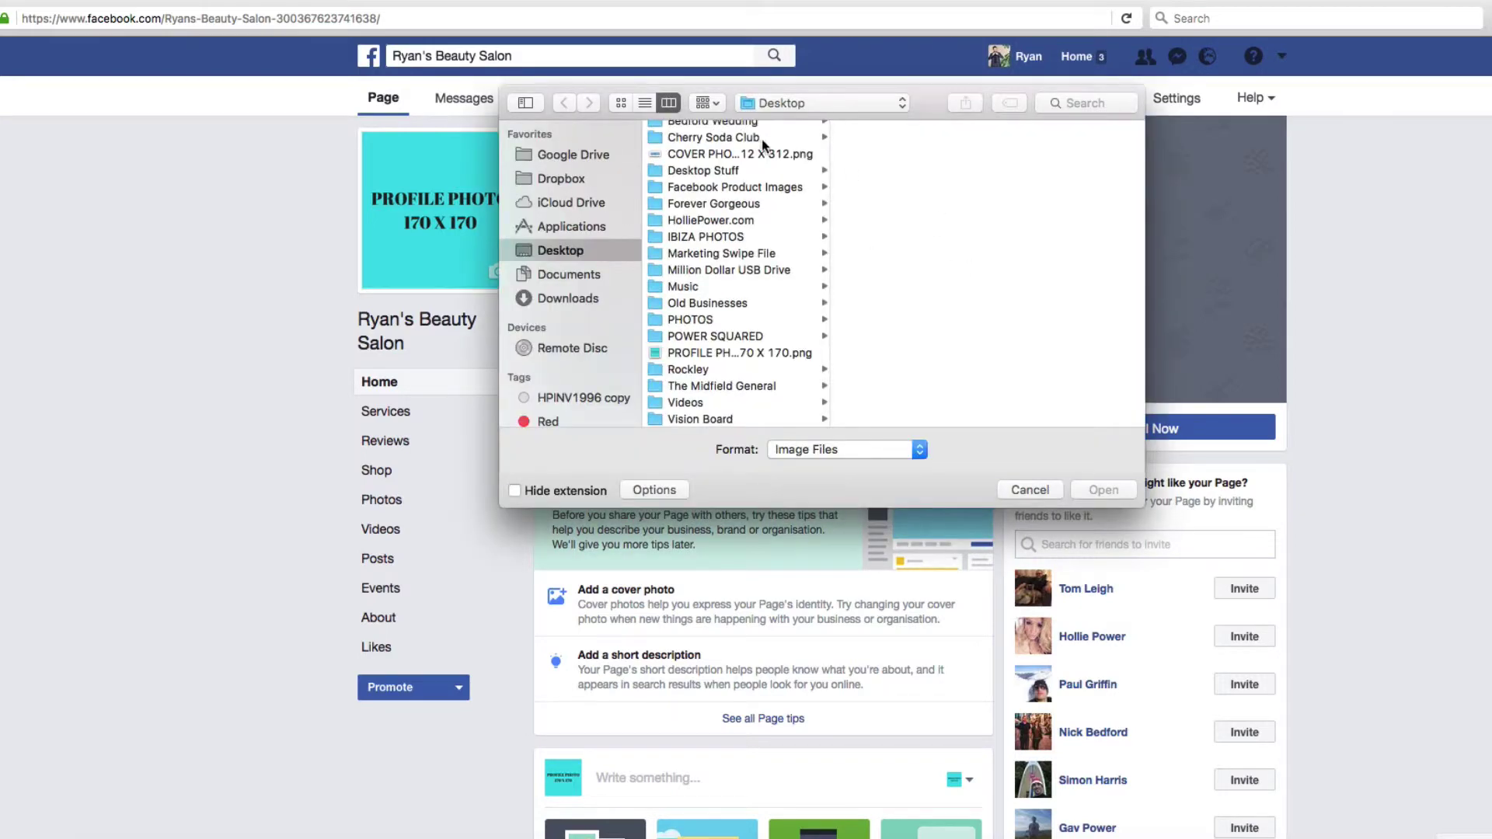
click(723, 154)
click(1103, 490)
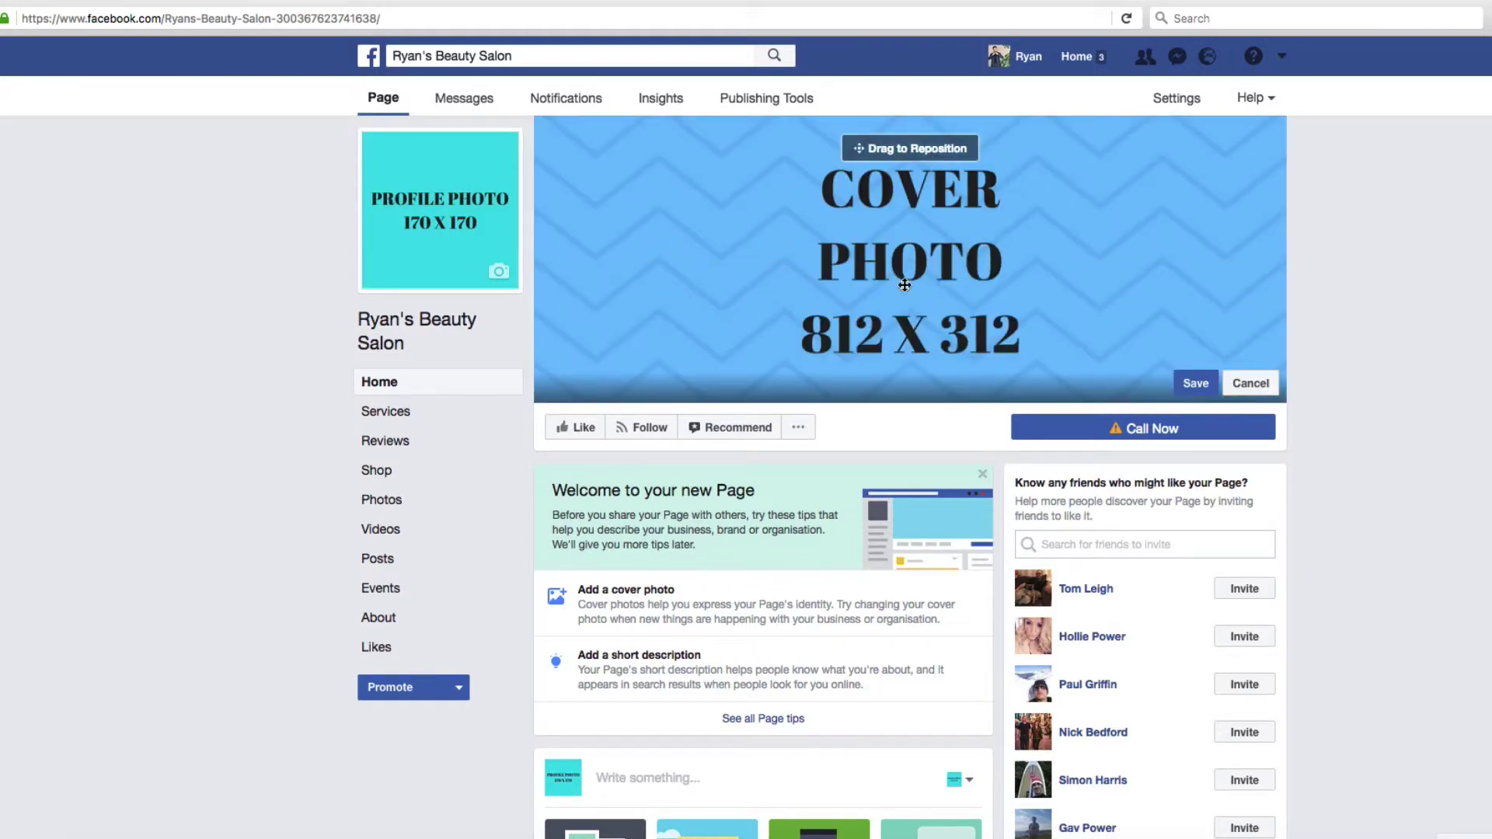
click(1195, 384)
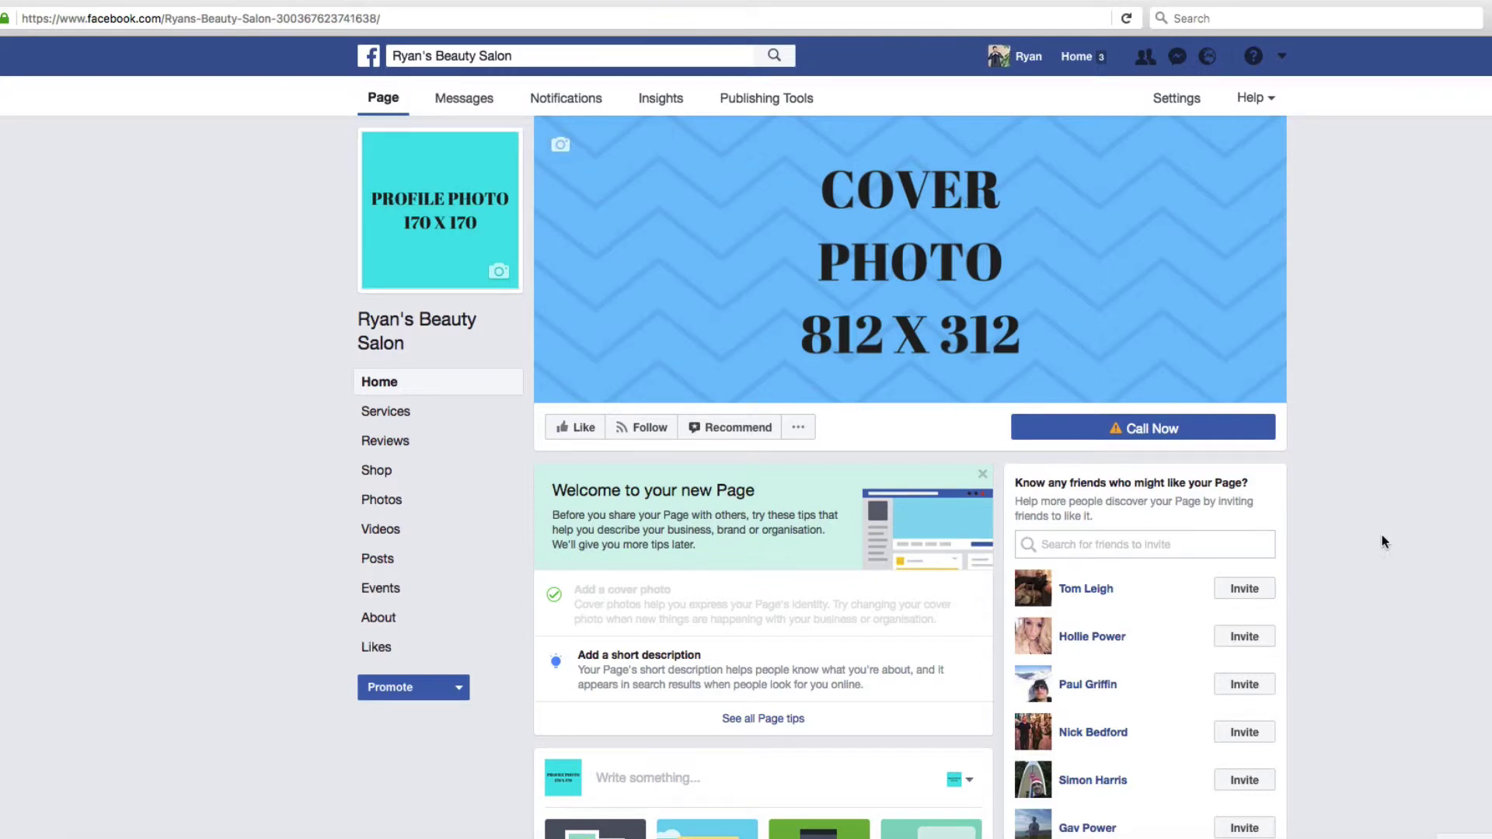
- Open the Page's About section and look over its general, business and contact details
scroll(1407, 486, down, 6)
scroll(1417, 527, down, 10)
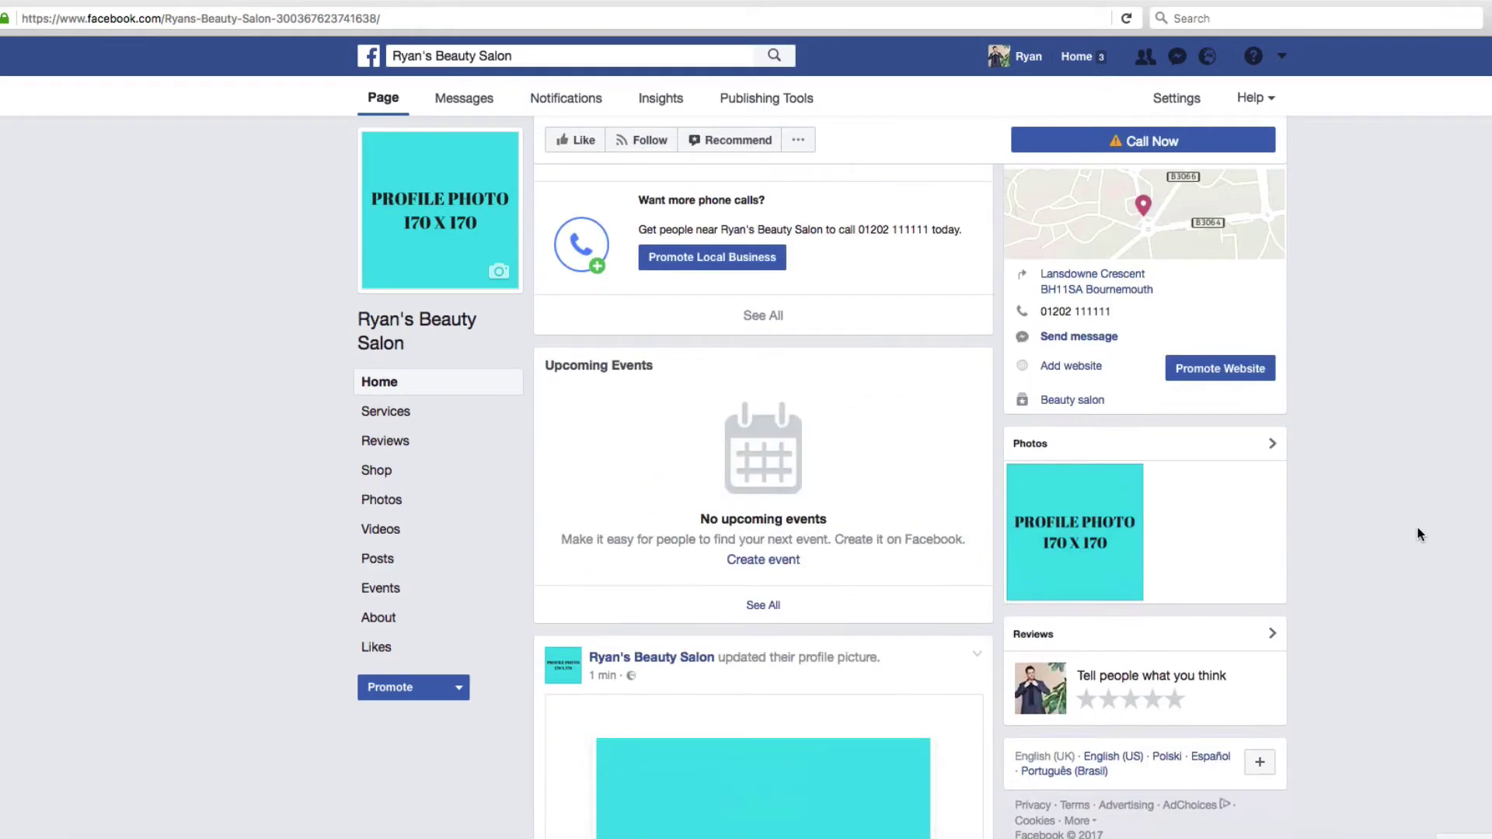
scroll(1417, 527, up, 16)
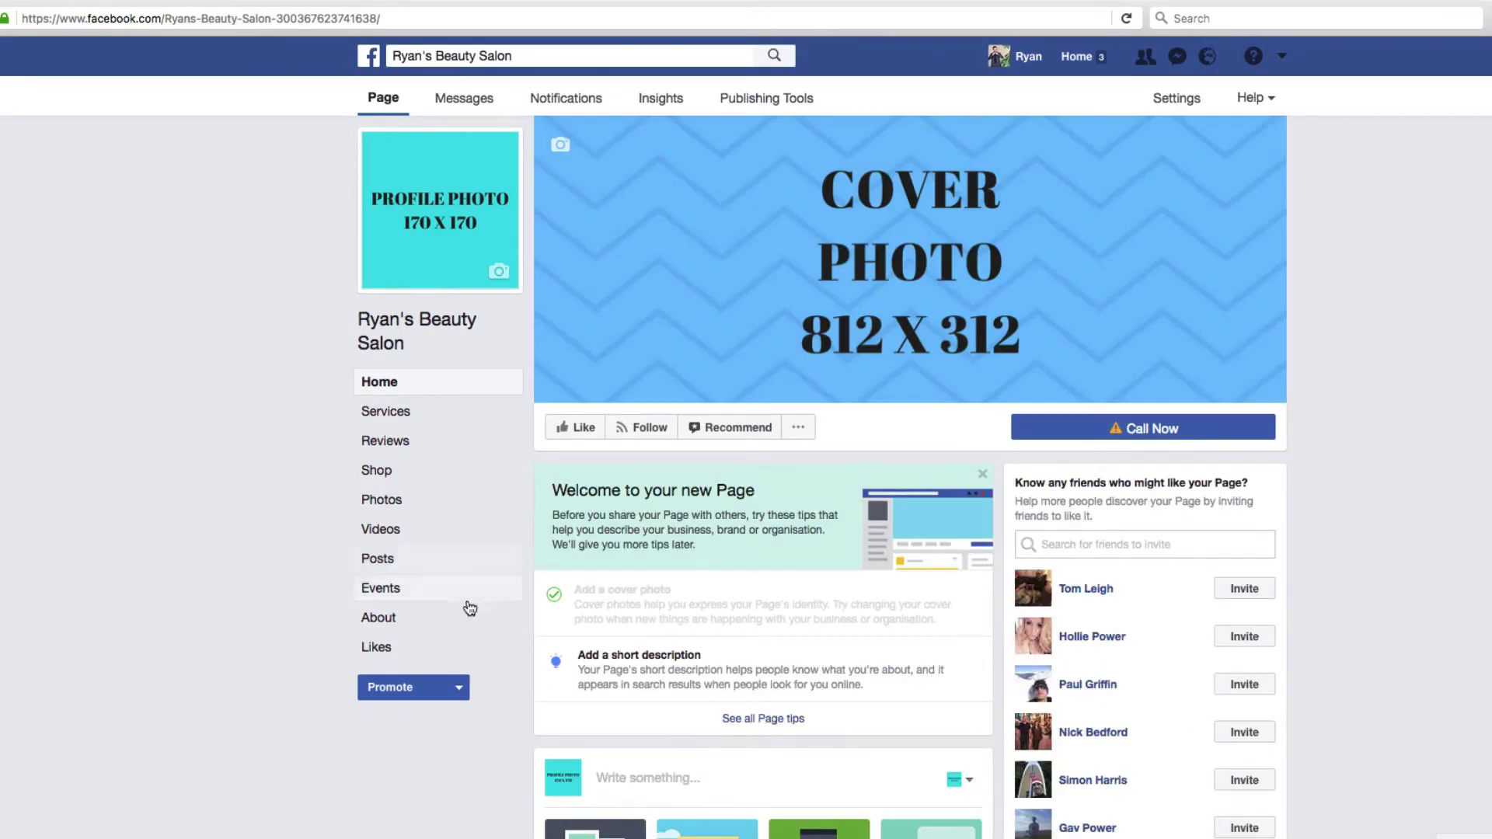
click(378, 619)
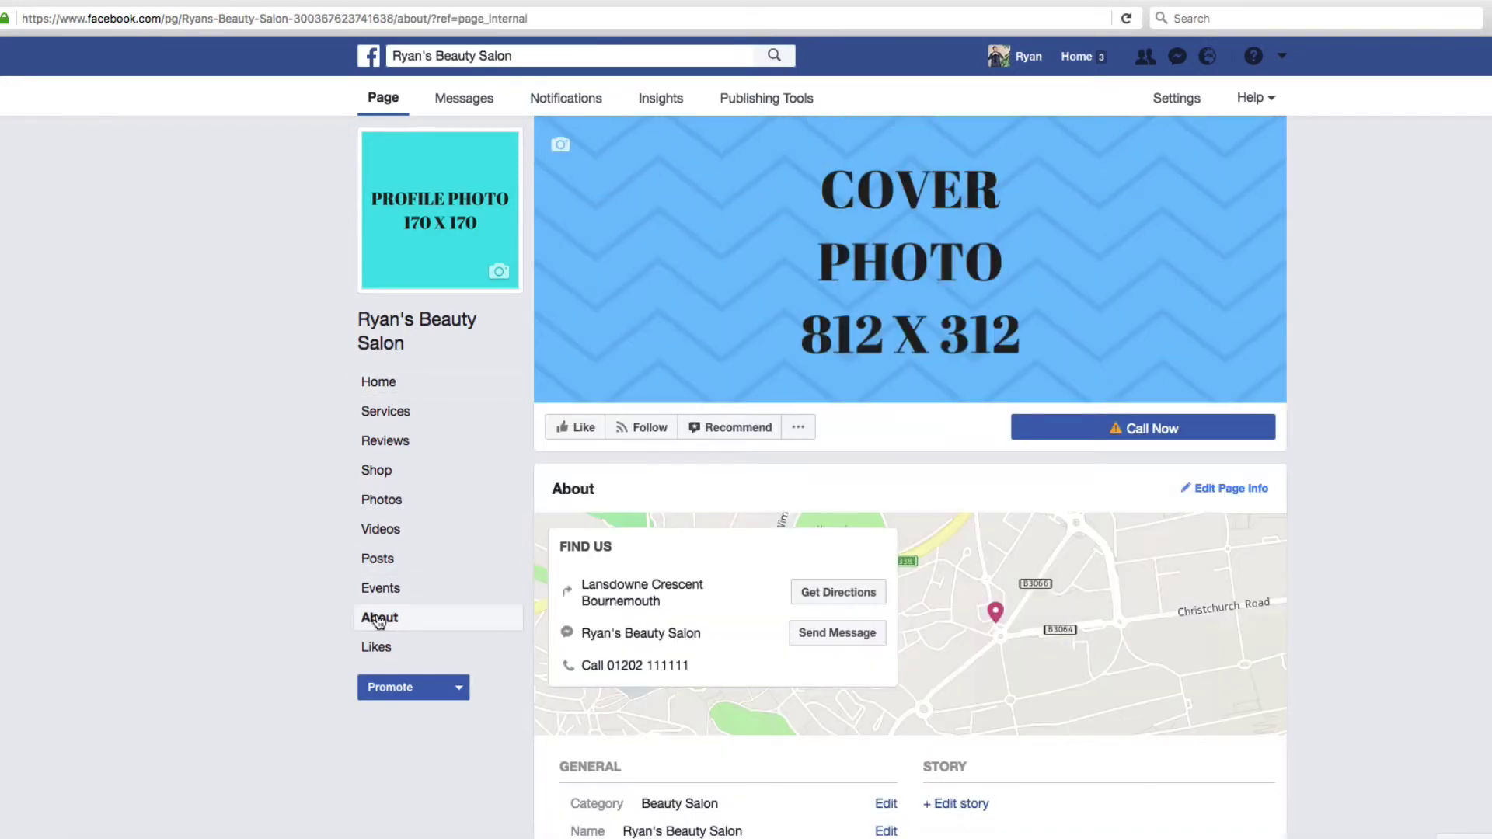
scroll(1447, 500, down, 2)
scroll(1446, 500, down, 2)
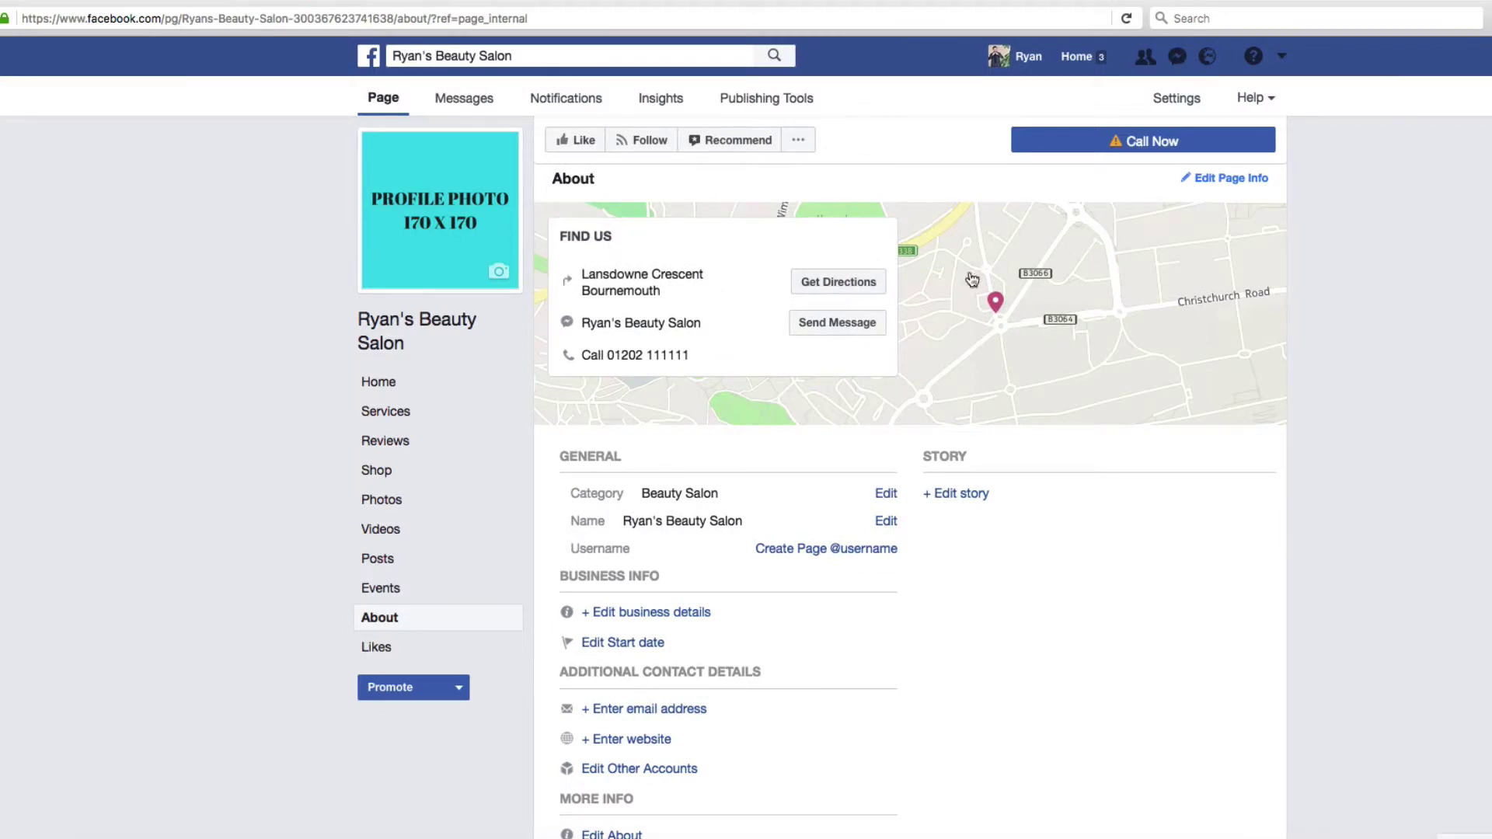
scroll(1217, 543, down, 2)
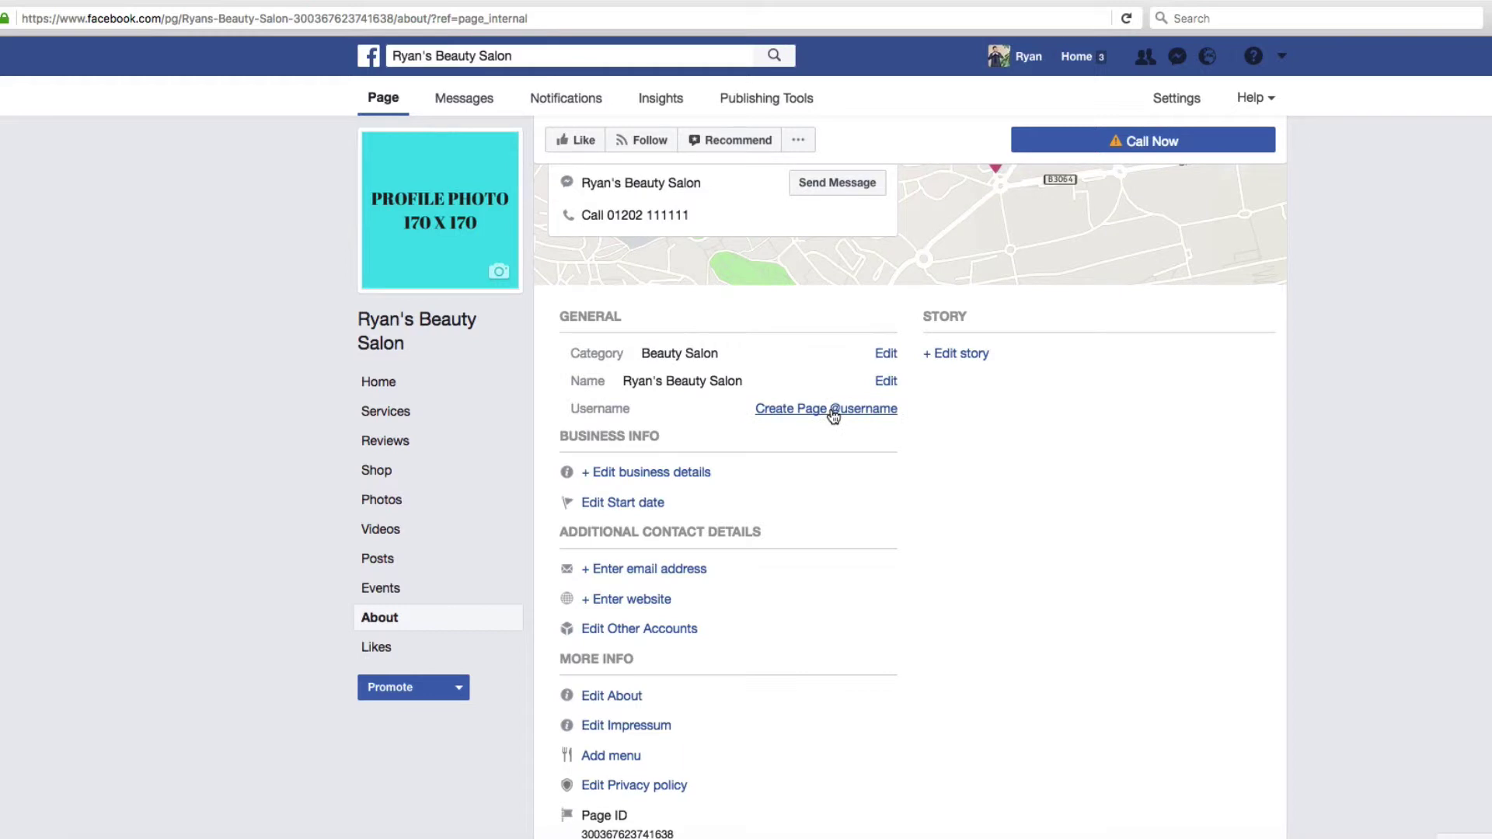
scroll(784, 311, down, 1)
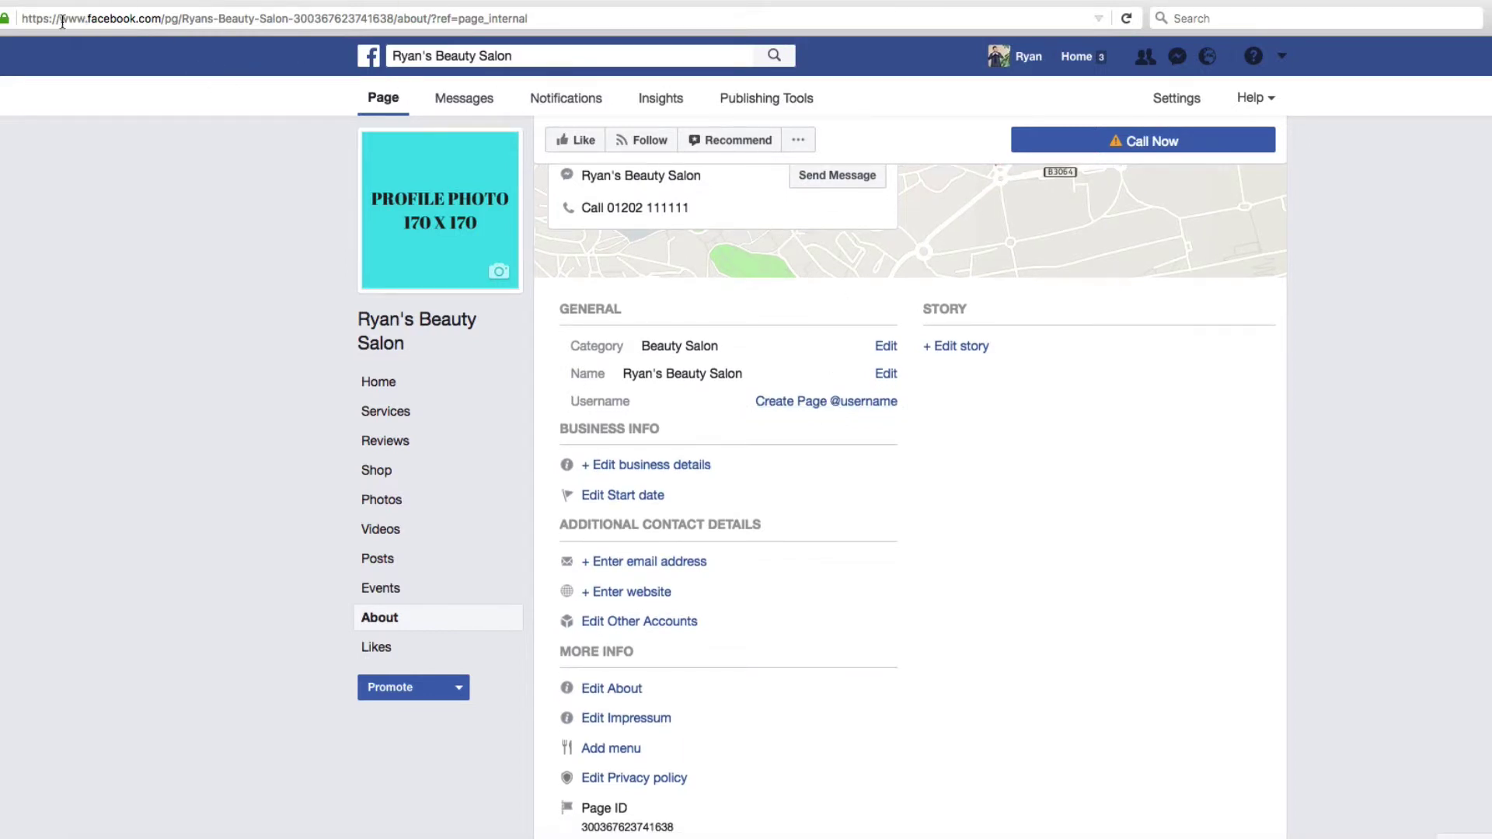
- Examine the Page's current web address, up to the numeric ID after the Page name
drag(58, 20, 394, 17)
click(394, 17)
triple_click(394, 17)
click(394, 16)
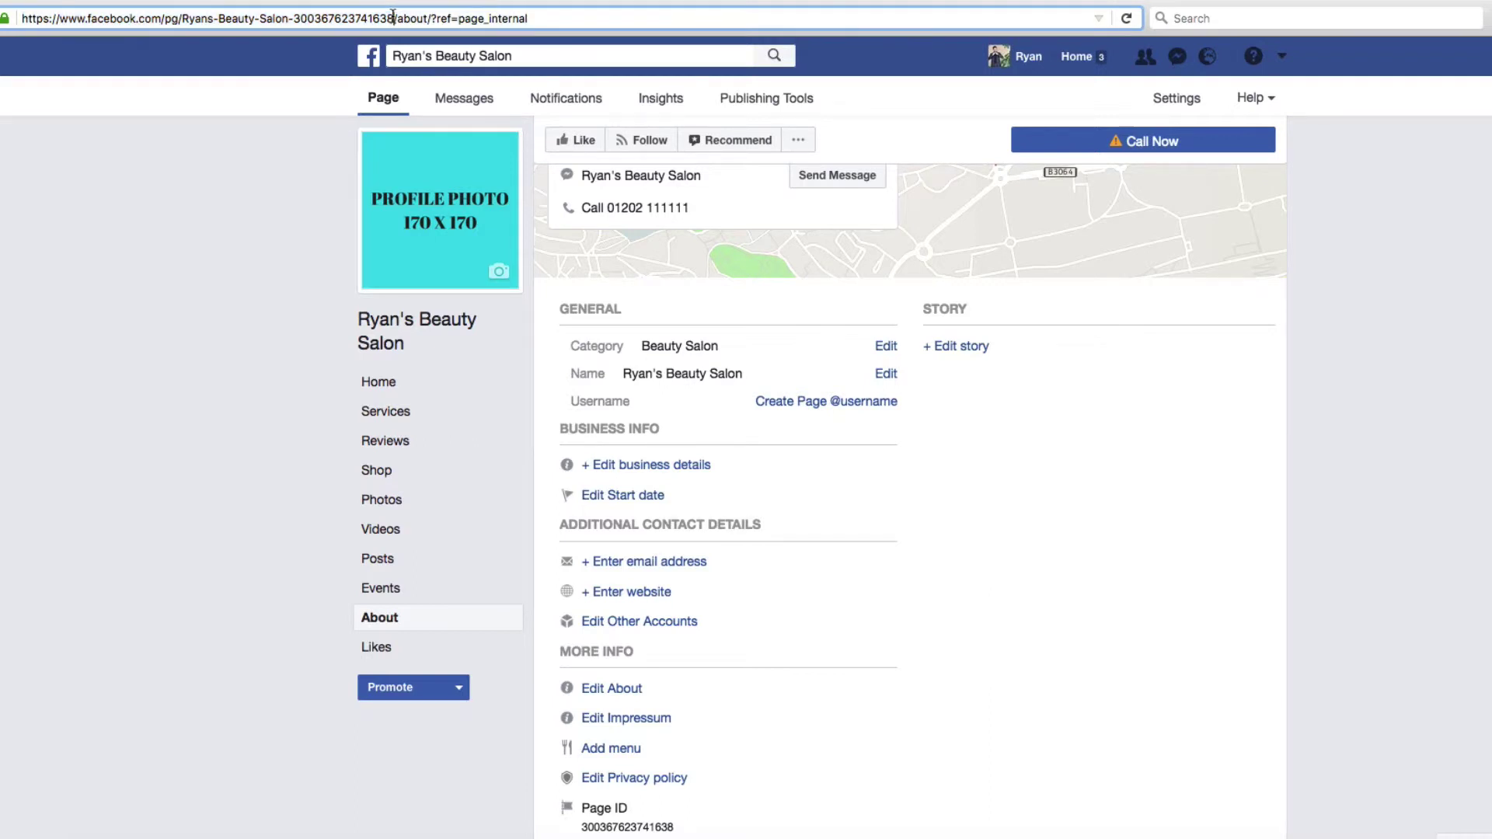
click(1060, 481)
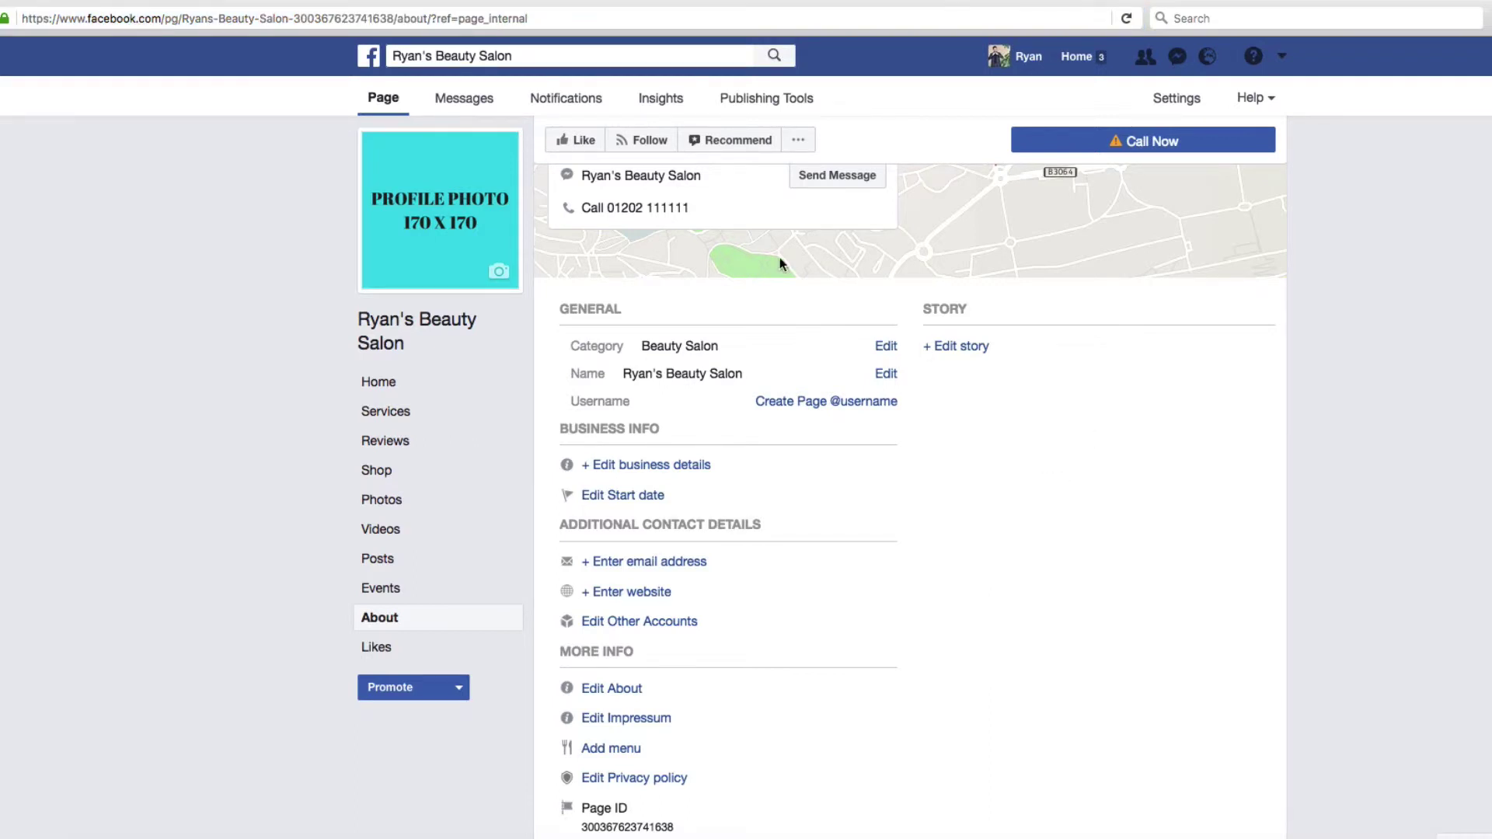
- Try to create the Page username RyansBeautySalonBournemouth
click(850, 404)
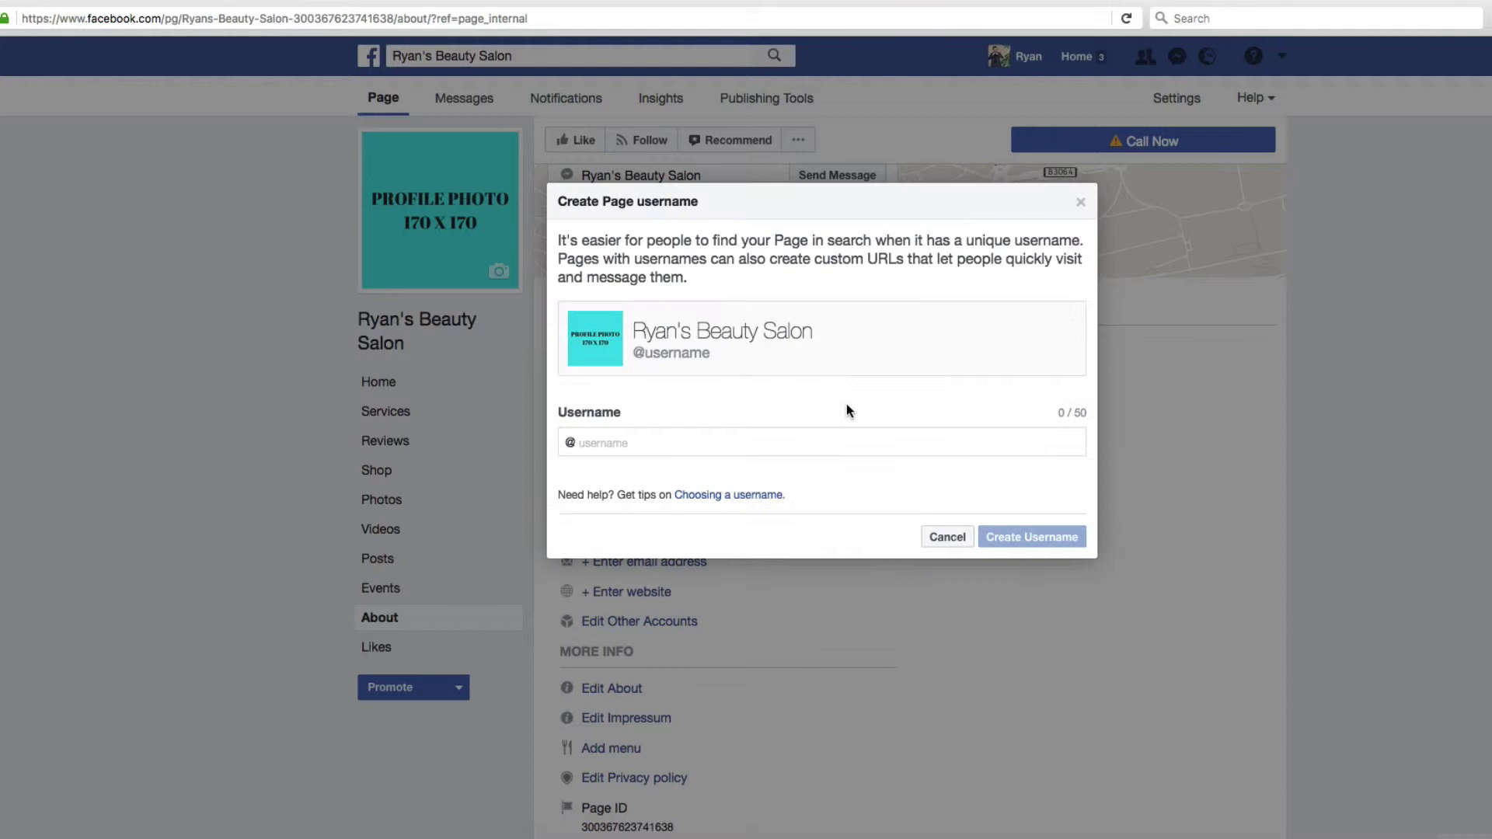
click(650, 439)
text(RyansBeaiuty)
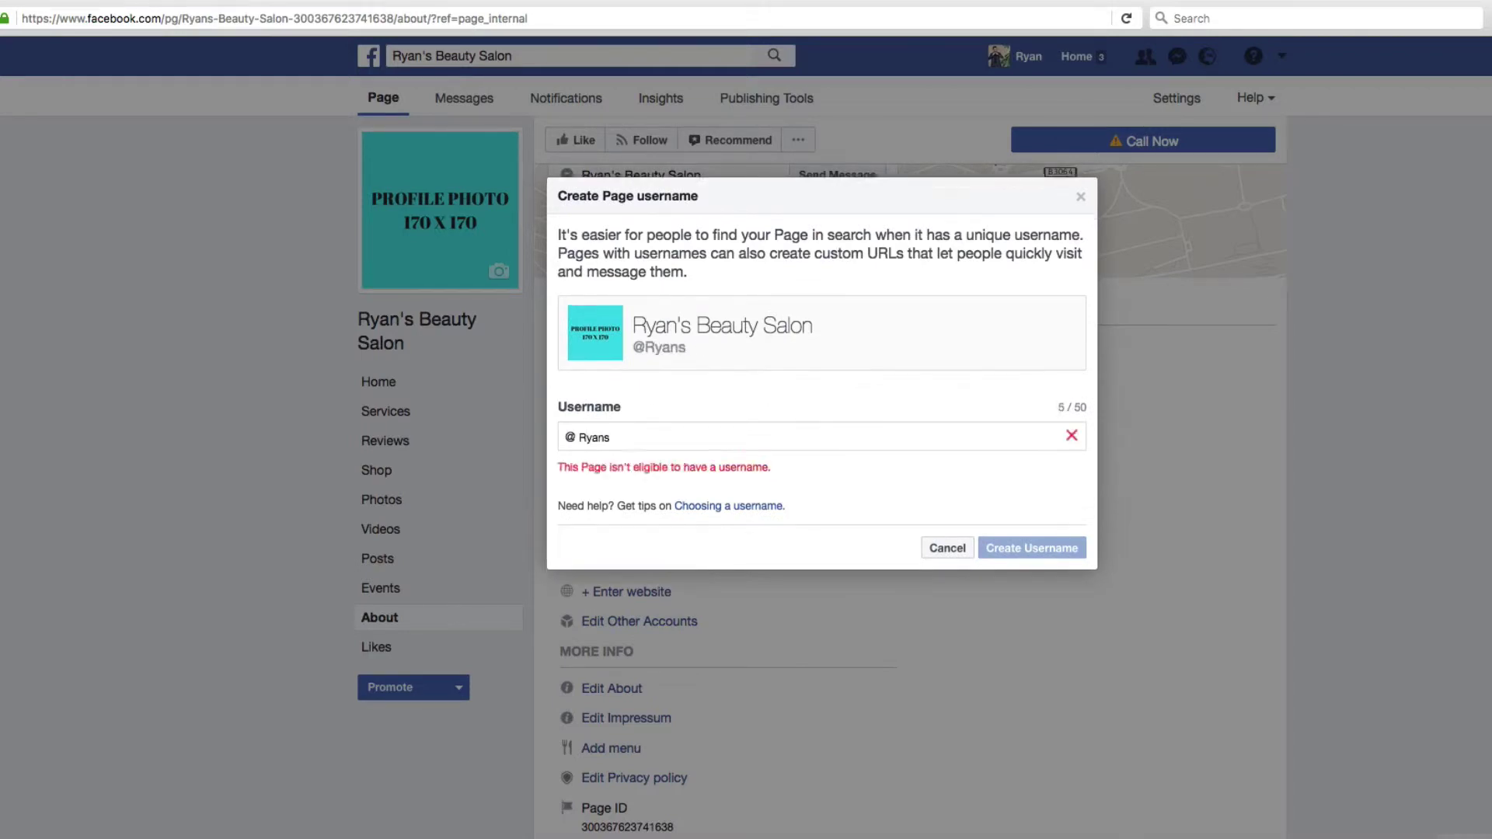
key(BackSpace)
key(BackSpace)
key(BackSpace)
key(BackSpace)
text(ut)
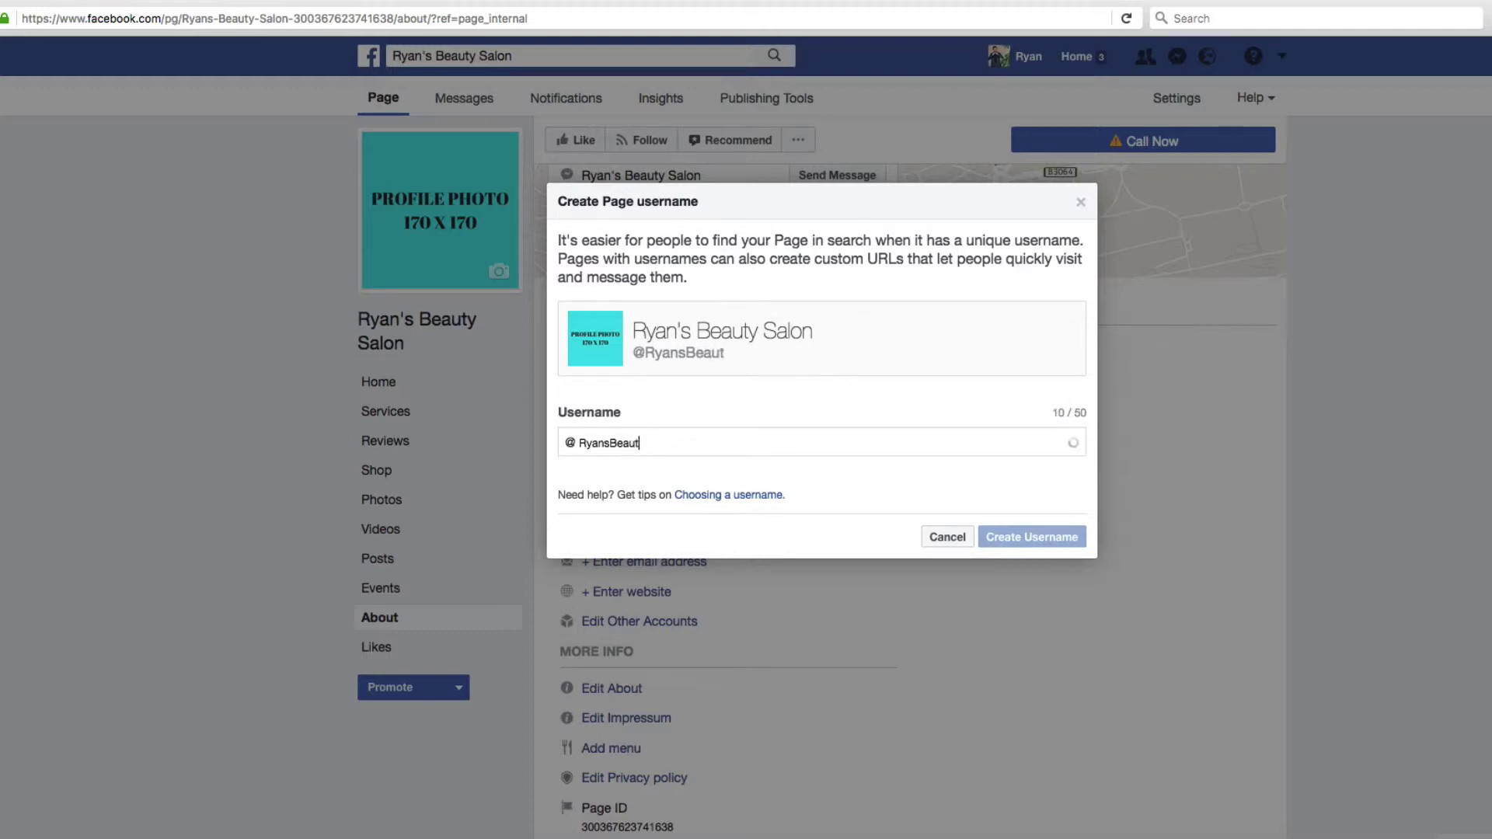
text(ySalonBournemouth)
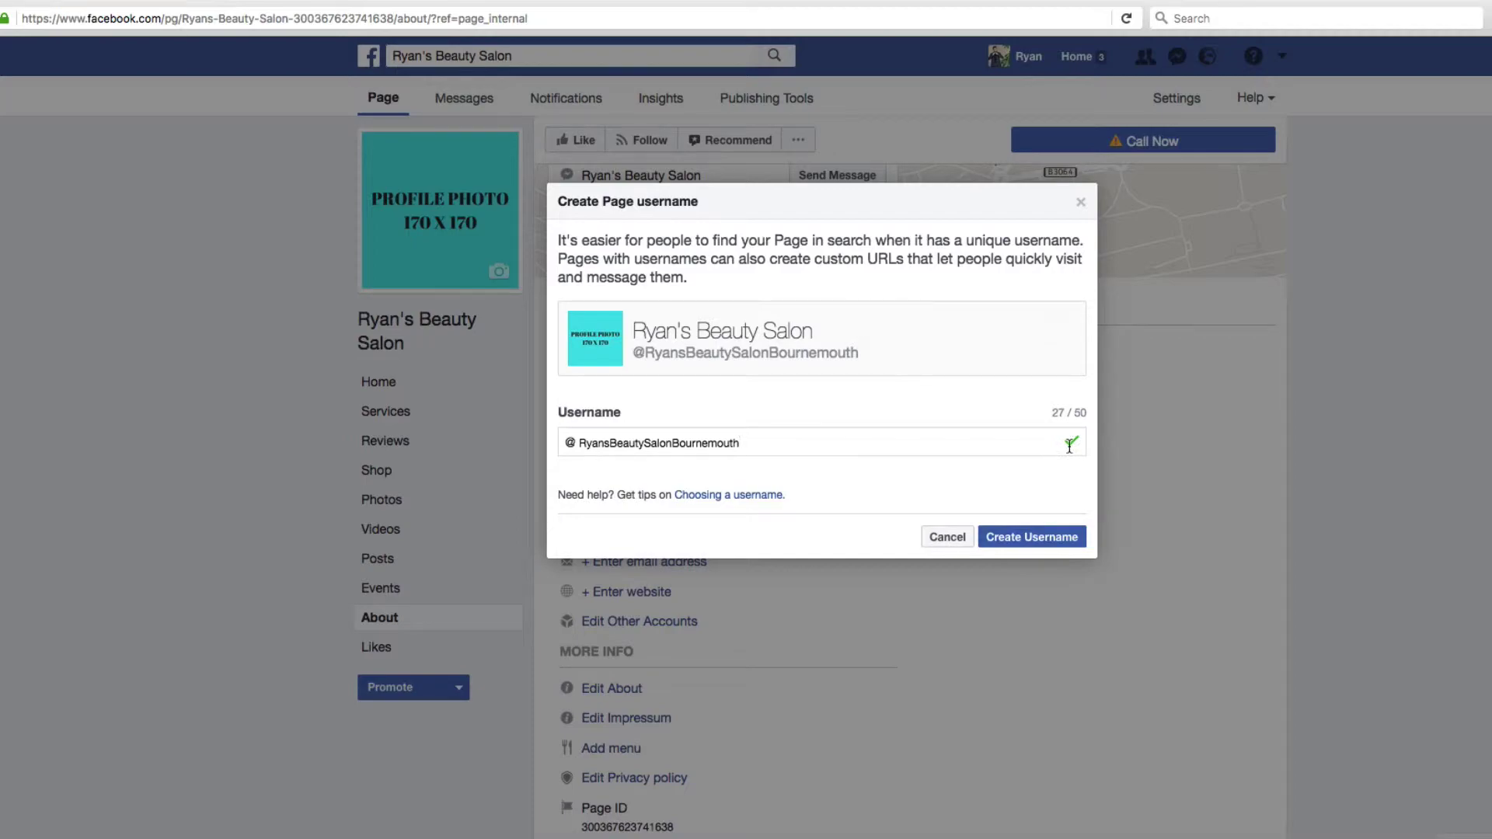
click(1054, 541)
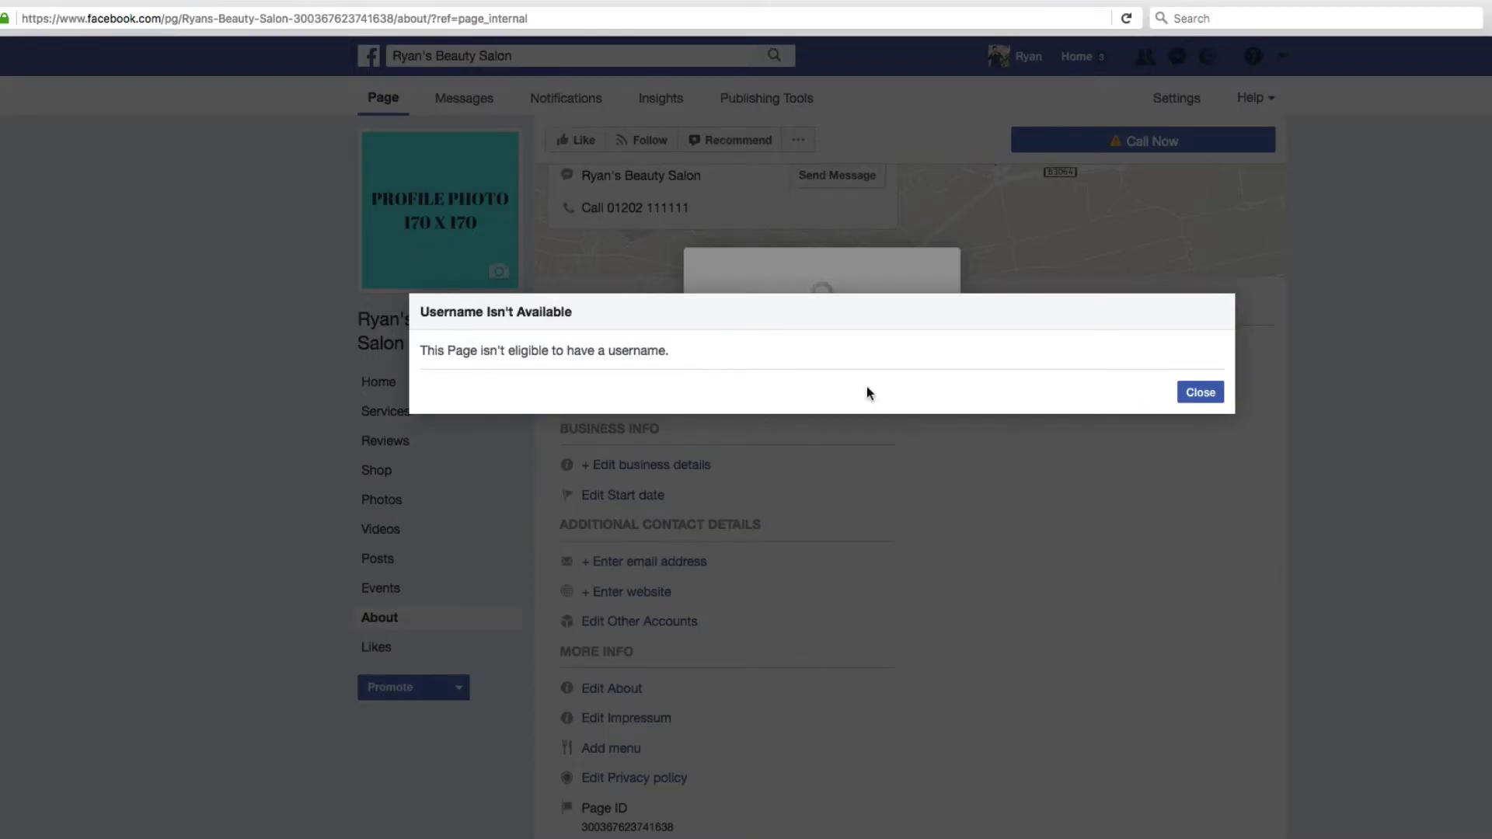
click(1204, 393)
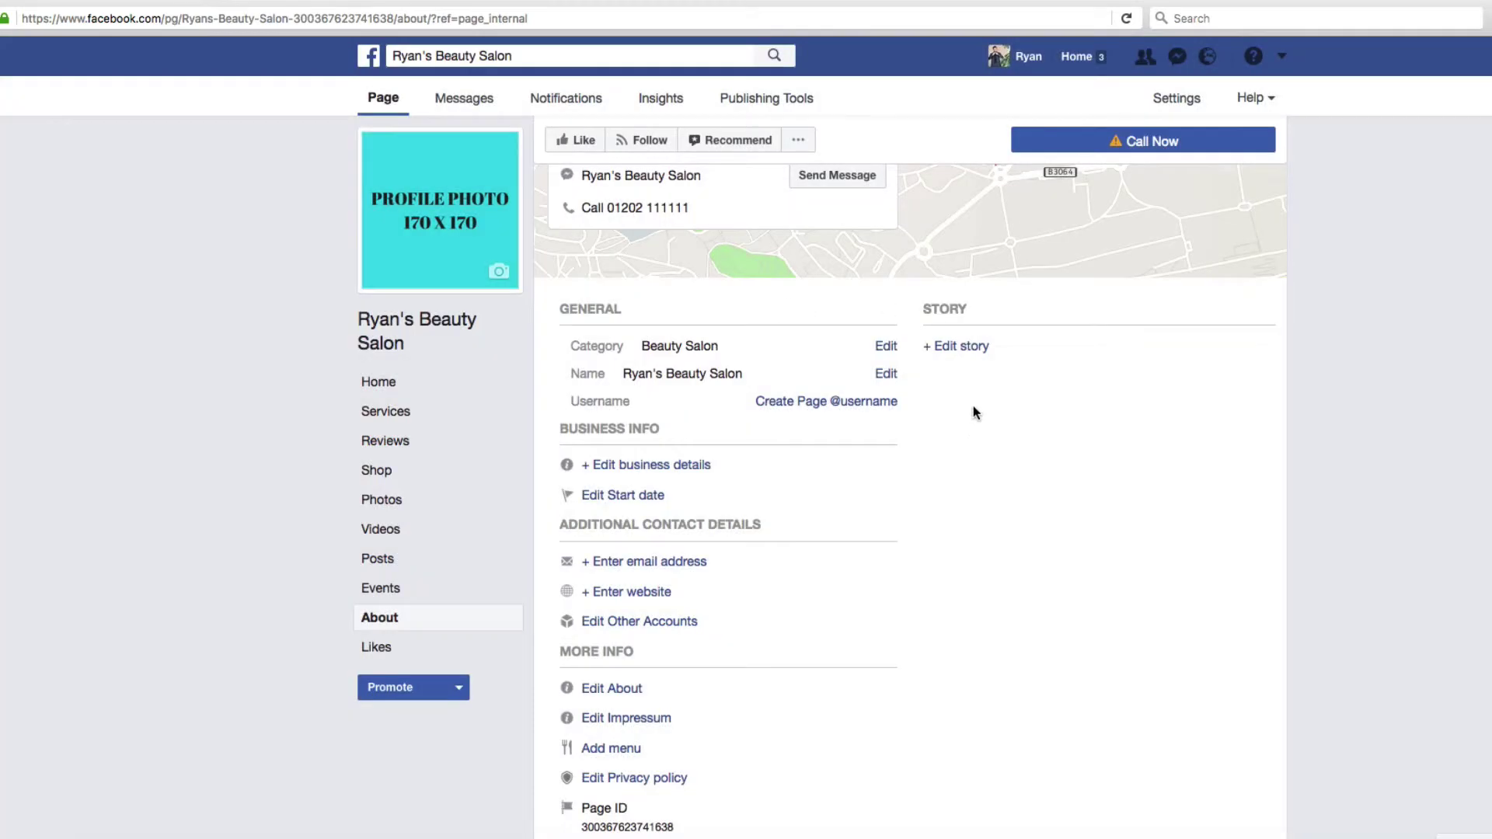
- Examine the business details form and the available start date types, leaving both without saving
scroll(1102, 458, down, 3)
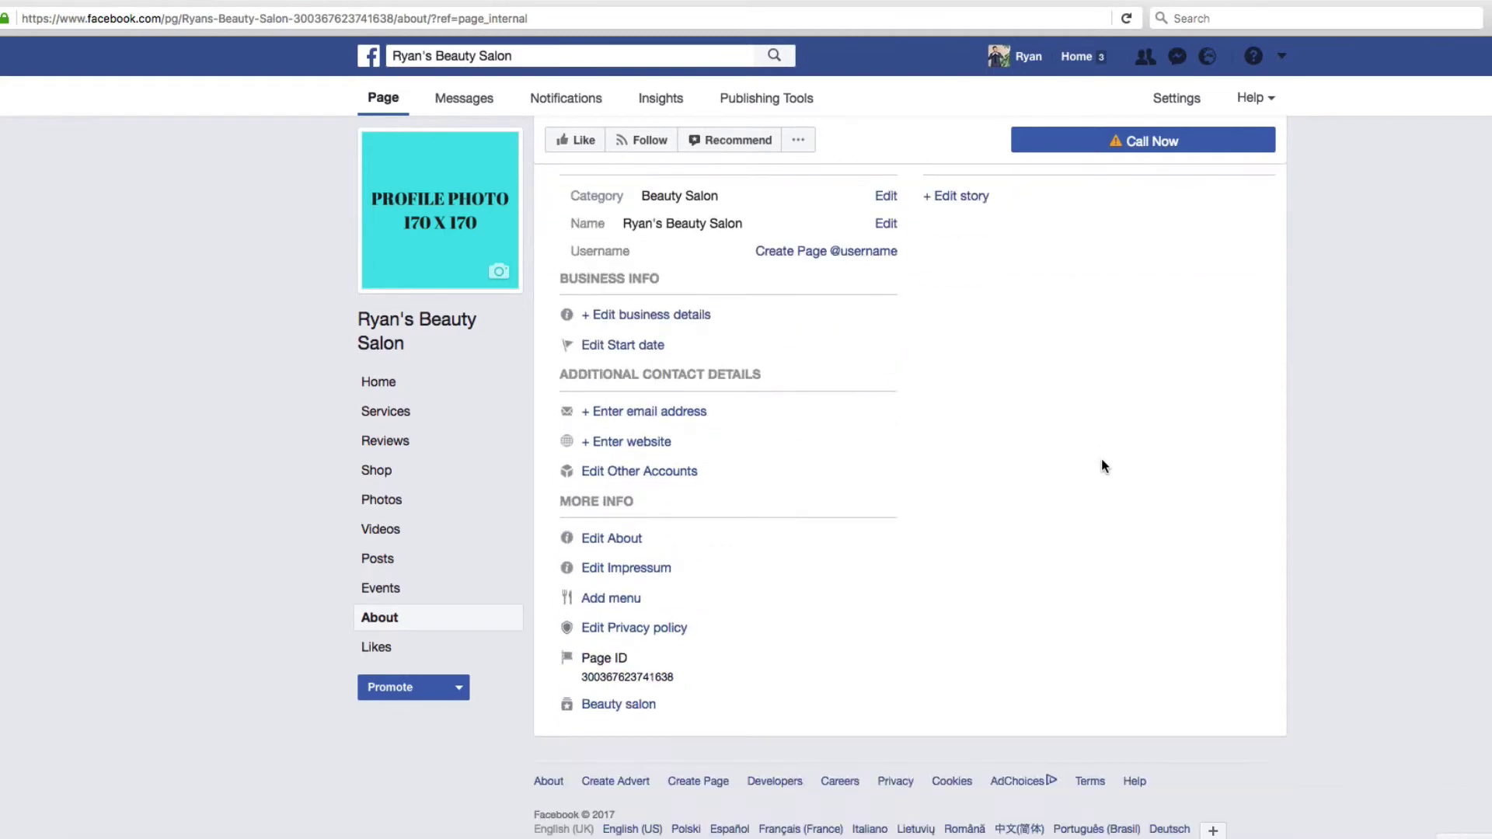
click(649, 314)
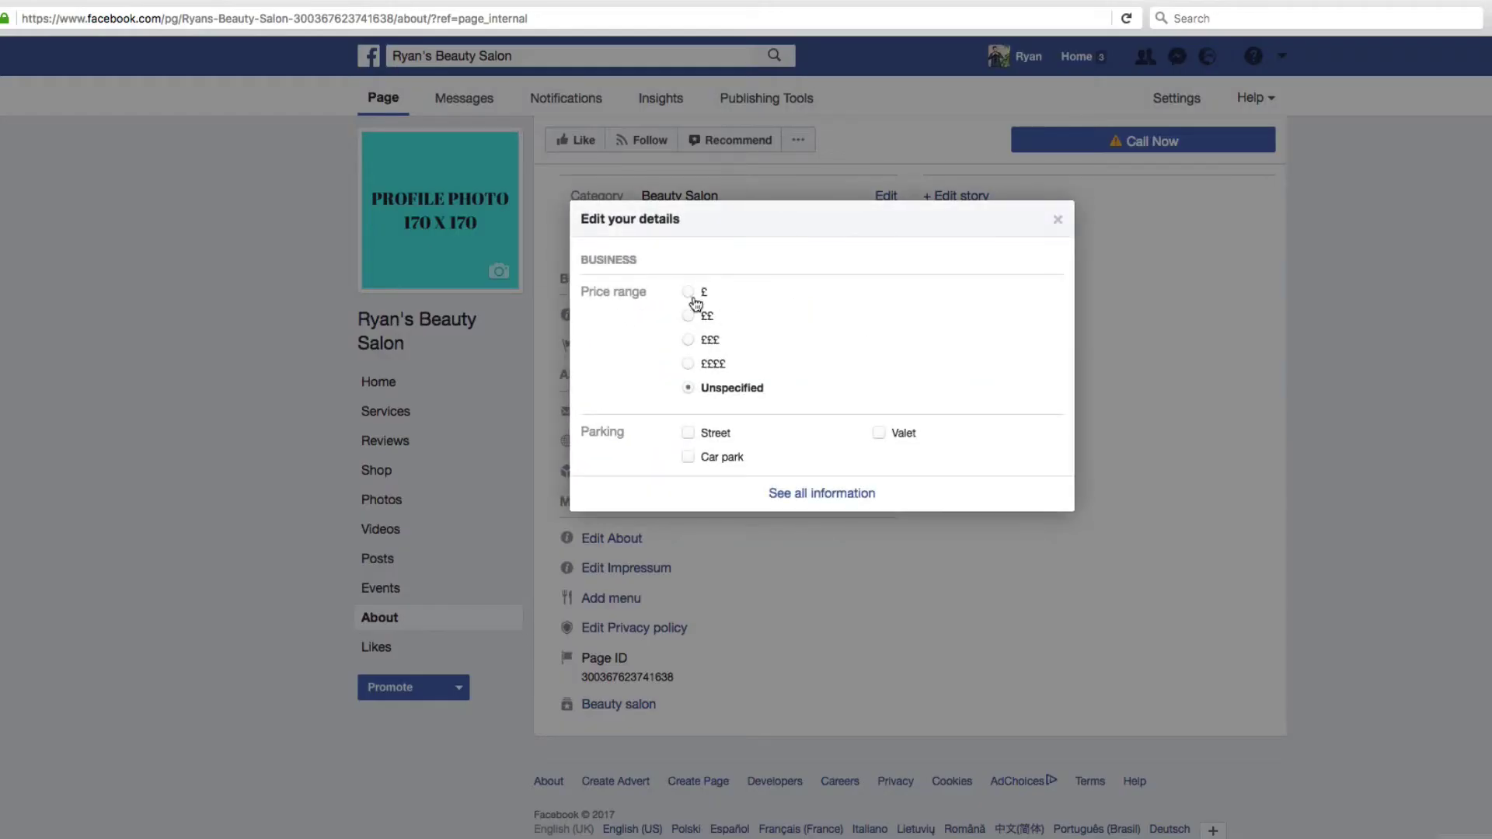
click(1057, 220)
click(609, 344)
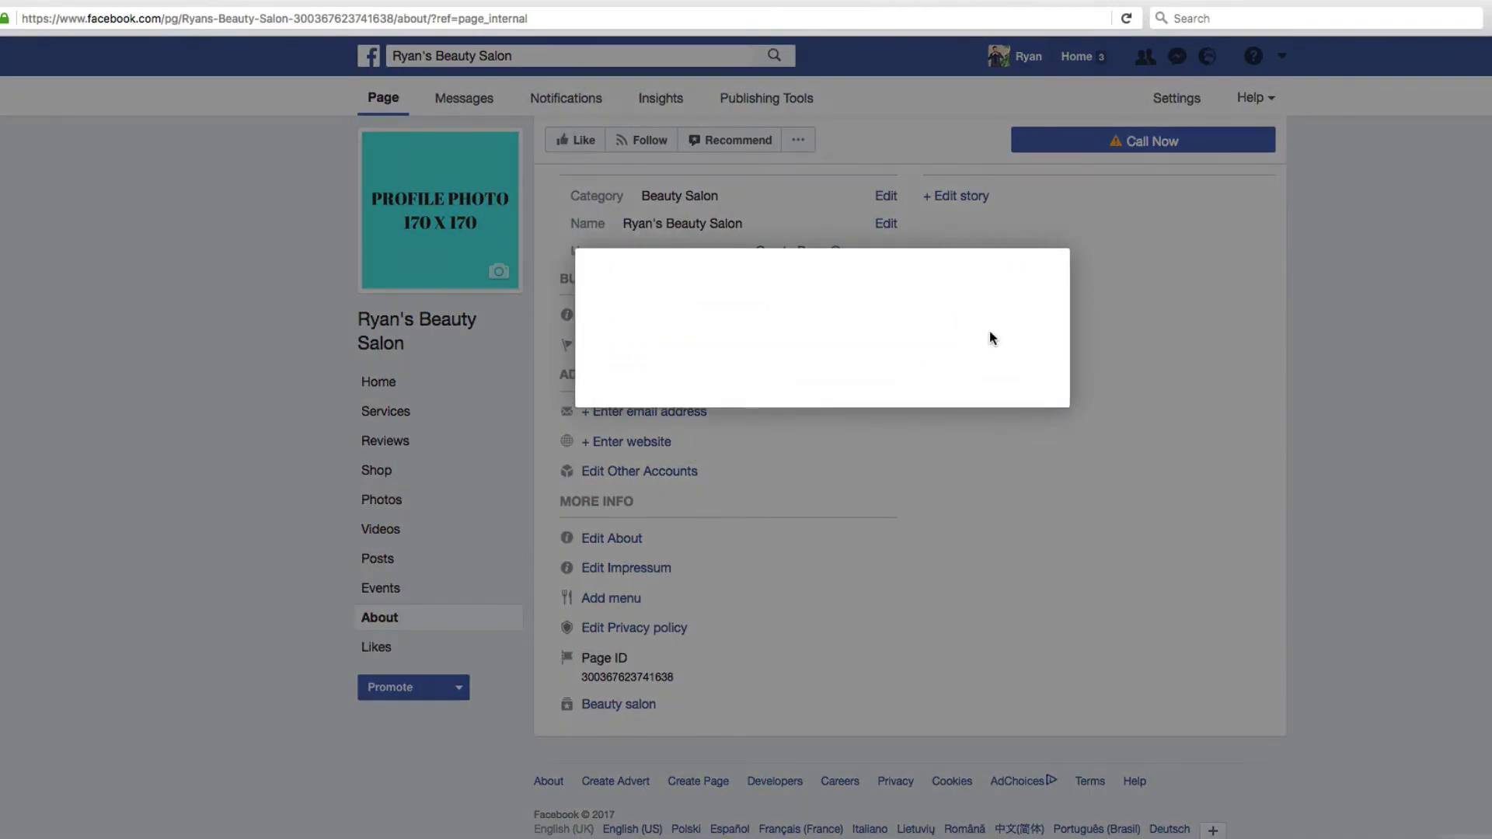
click(722, 315)
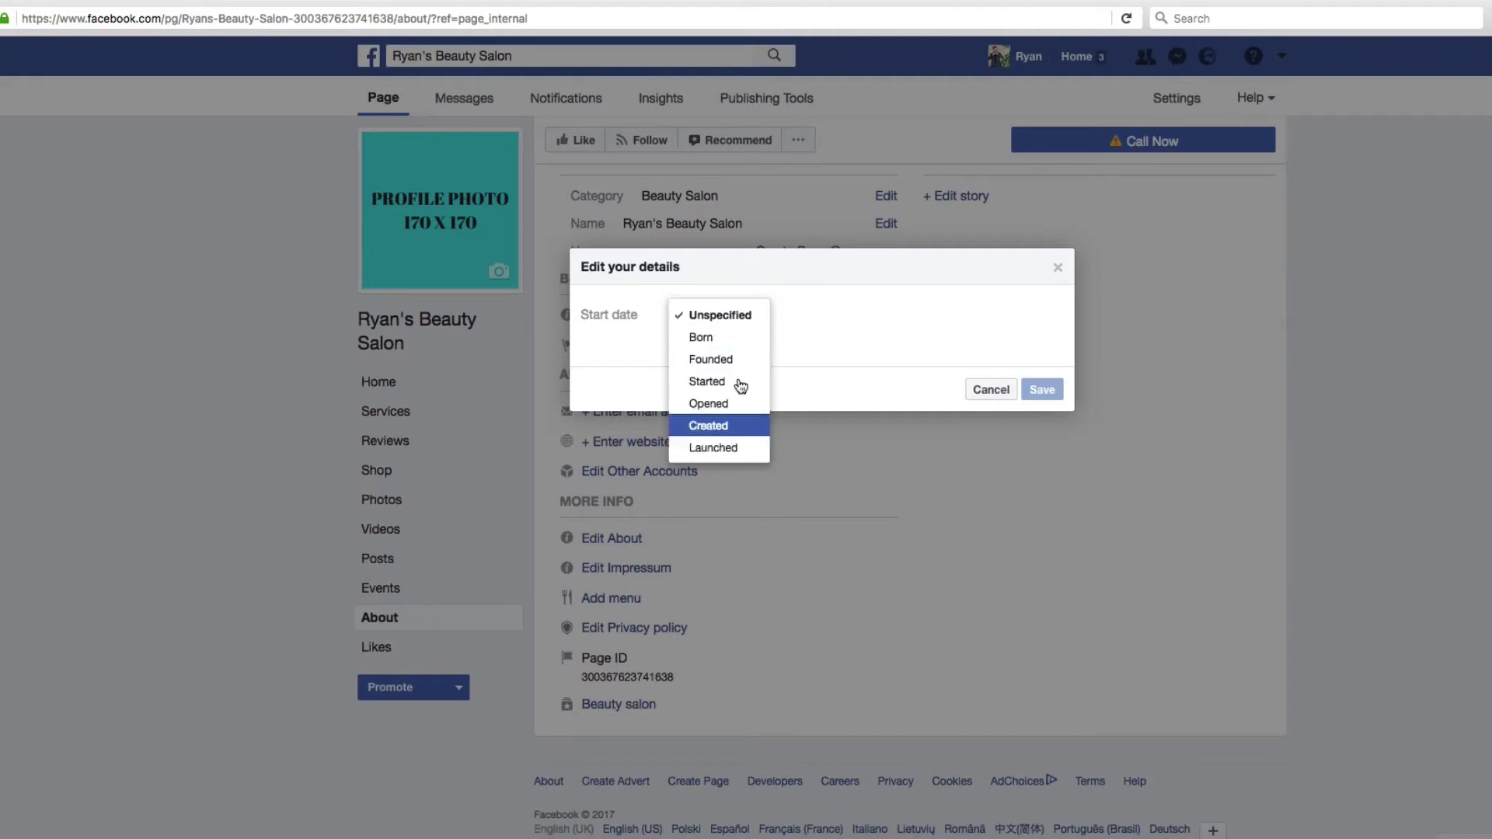
click(992, 387)
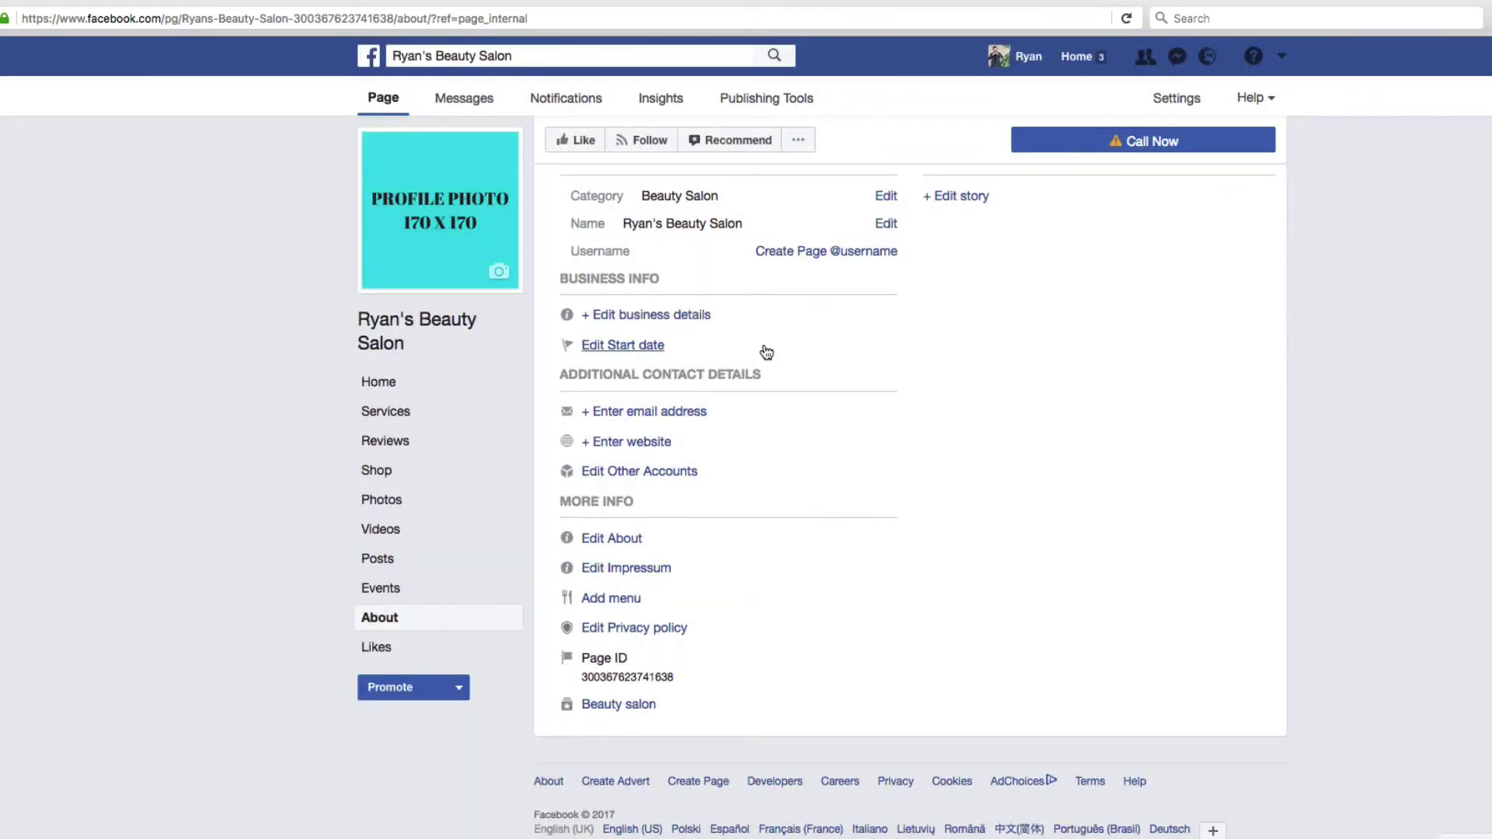
- Examine the email address and website forms under the additional contact details, closing each without an entry
click(658, 410)
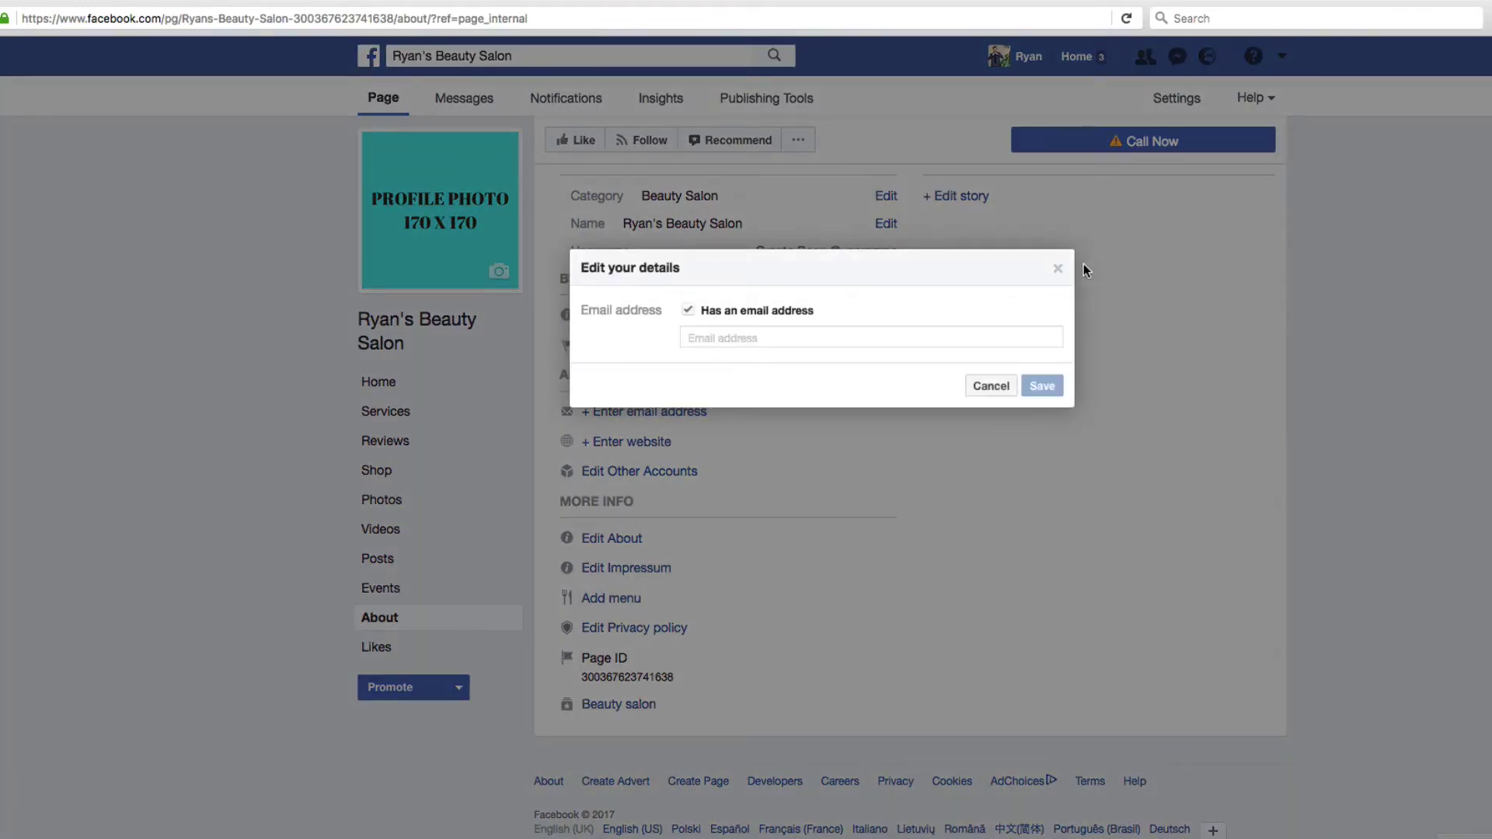
click(1058, 269)
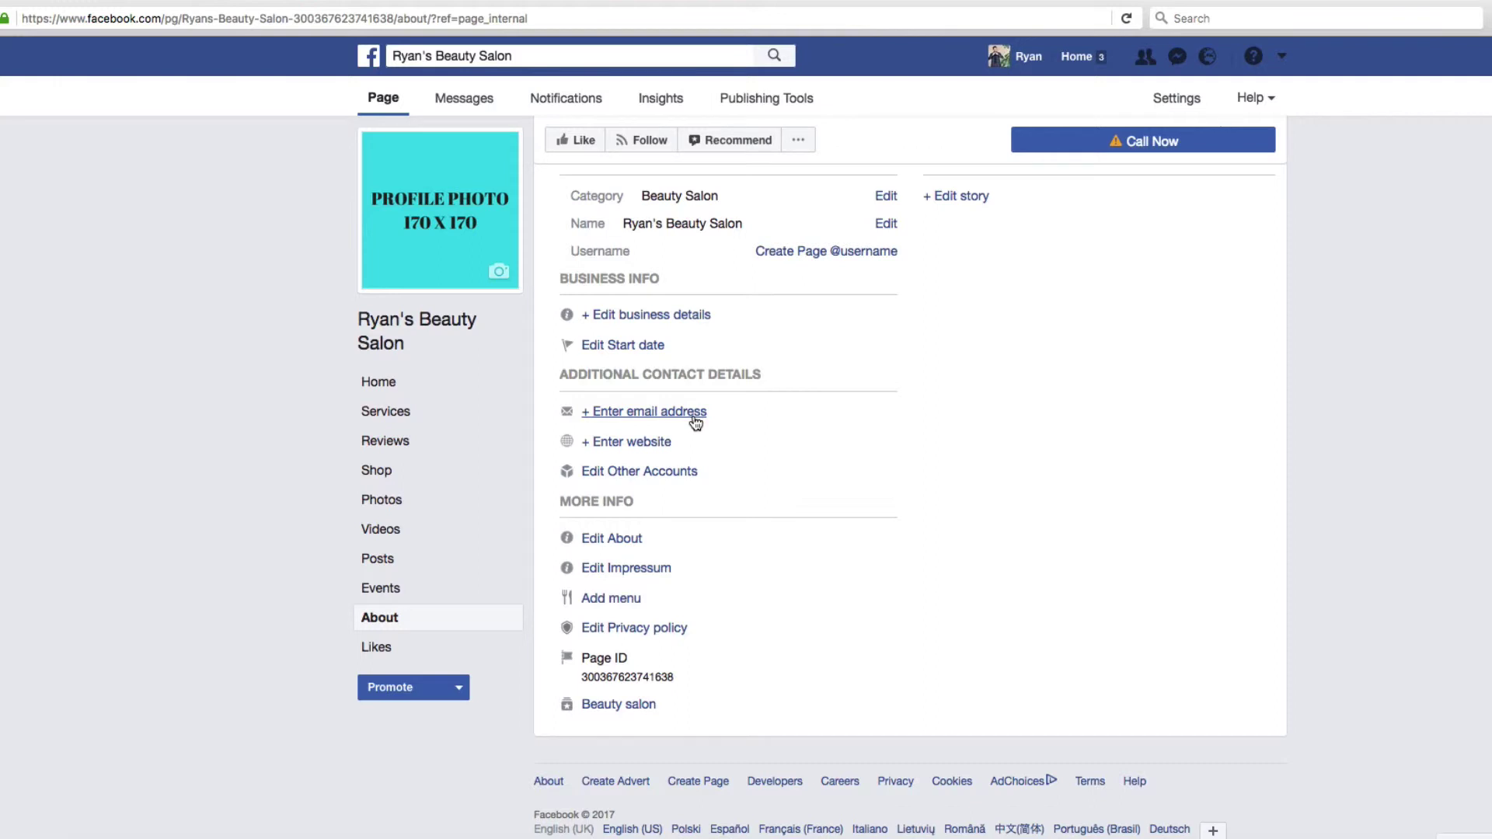
click(643, 443)
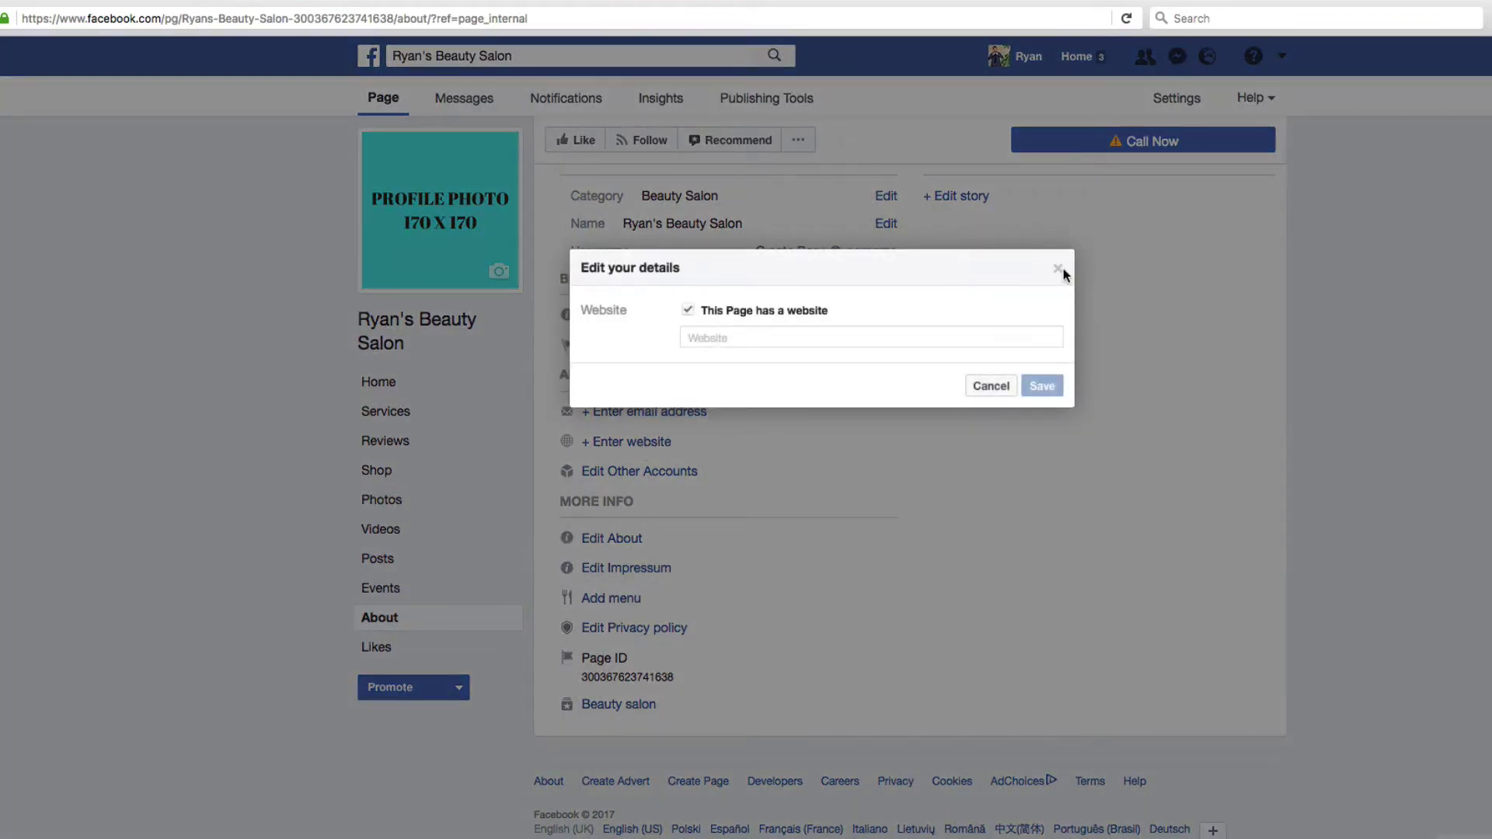
click(1058, 272)
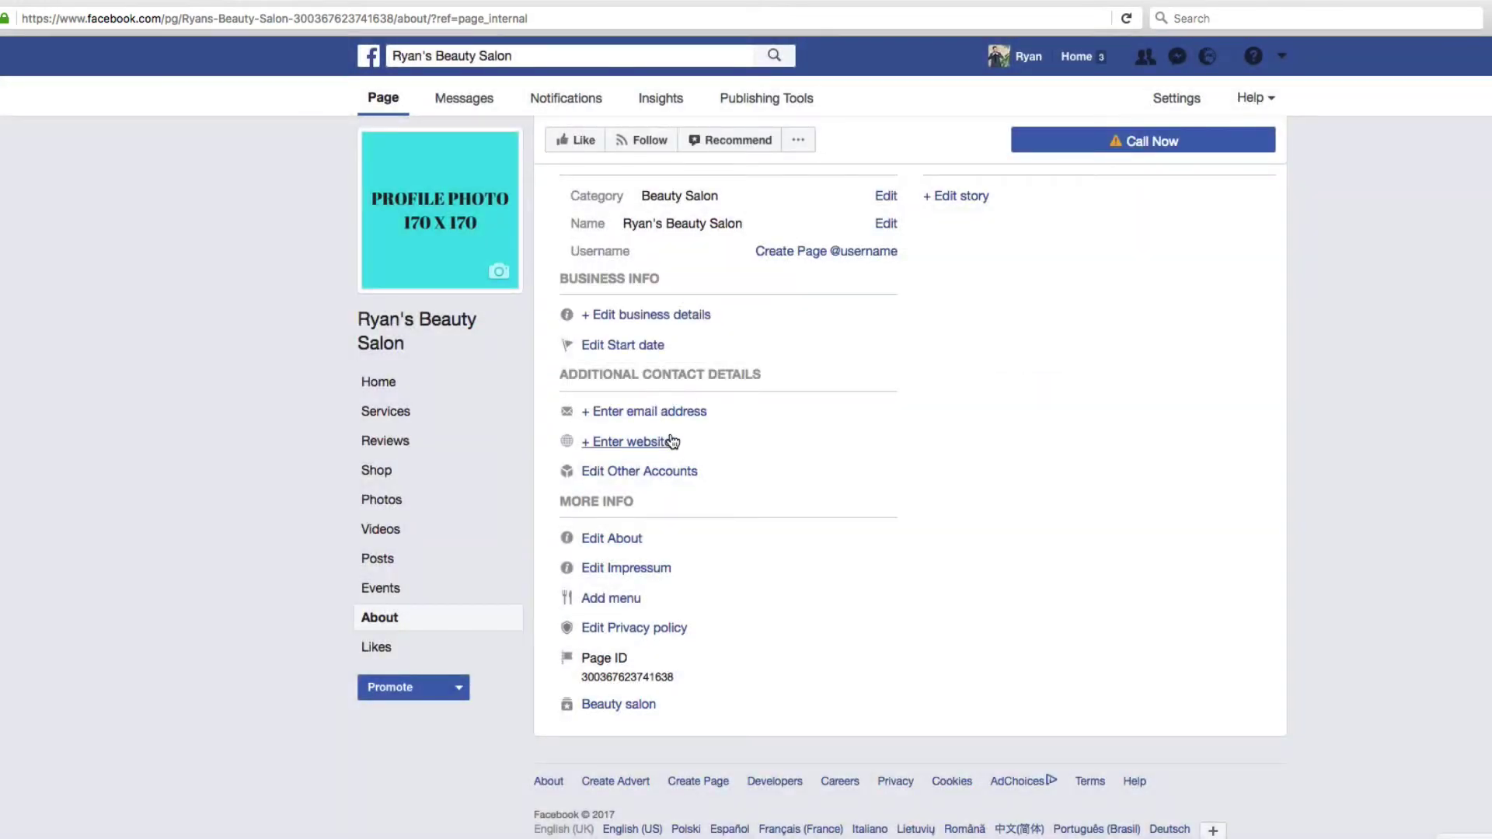
- Examine the social account types that can be added under Other Accounts, and close the form without saving
click(650, 473)
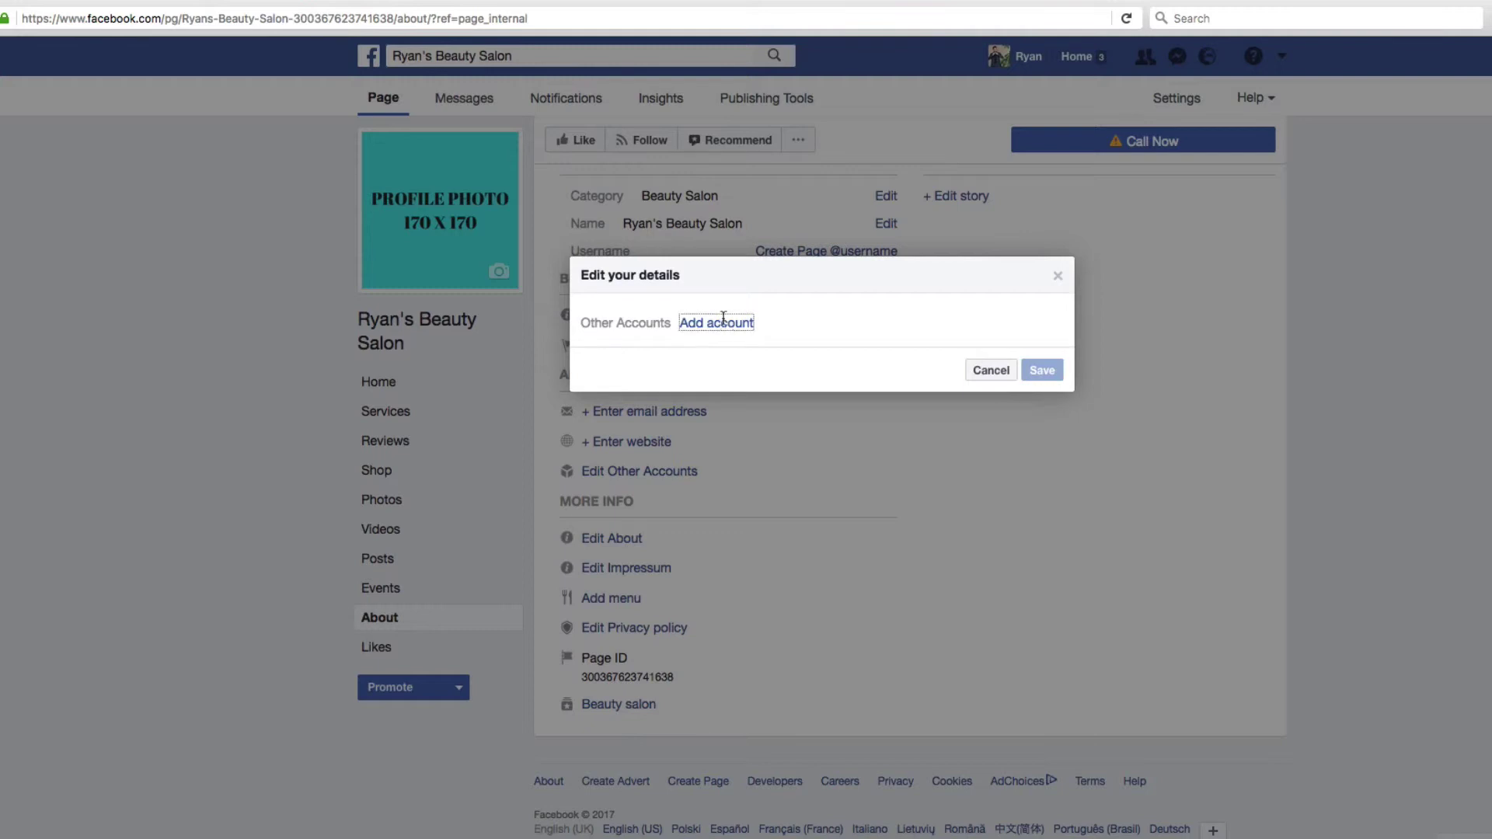
click(719, 322)
click(1033, 325)
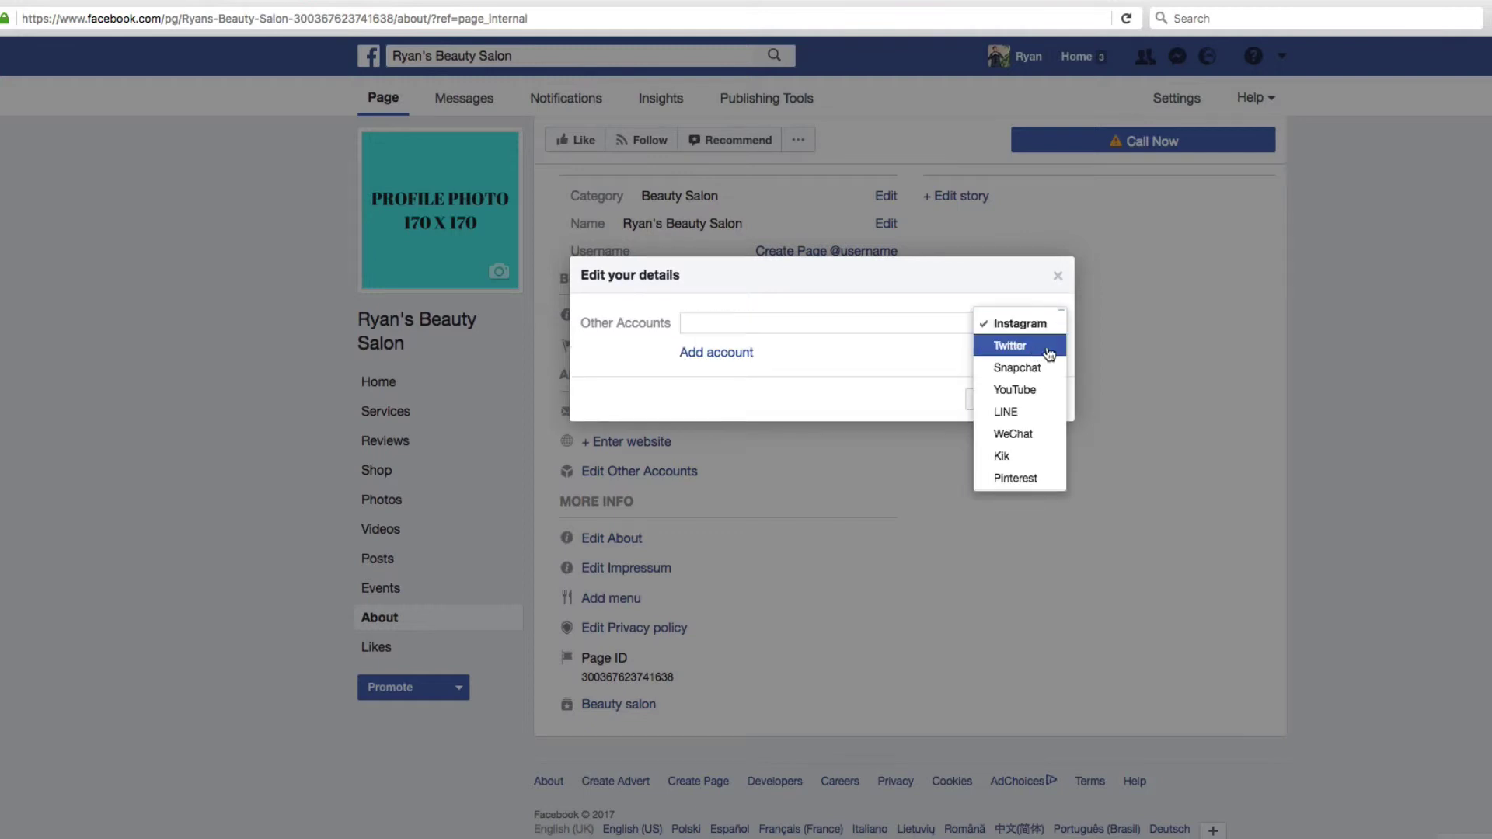
scroll(1041, 415, down, 2)
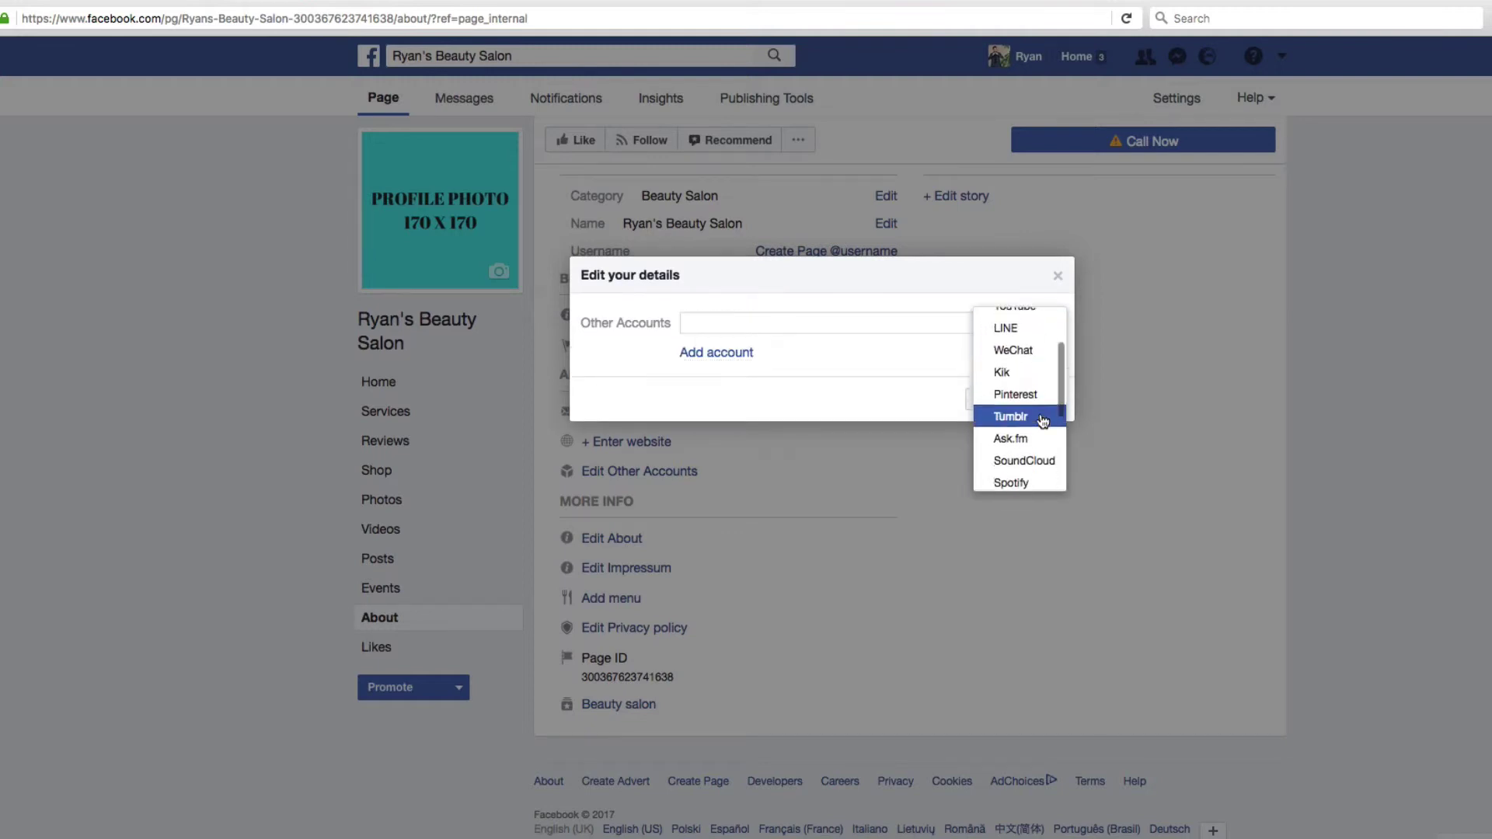
scroll(1043, 420, down, 4)
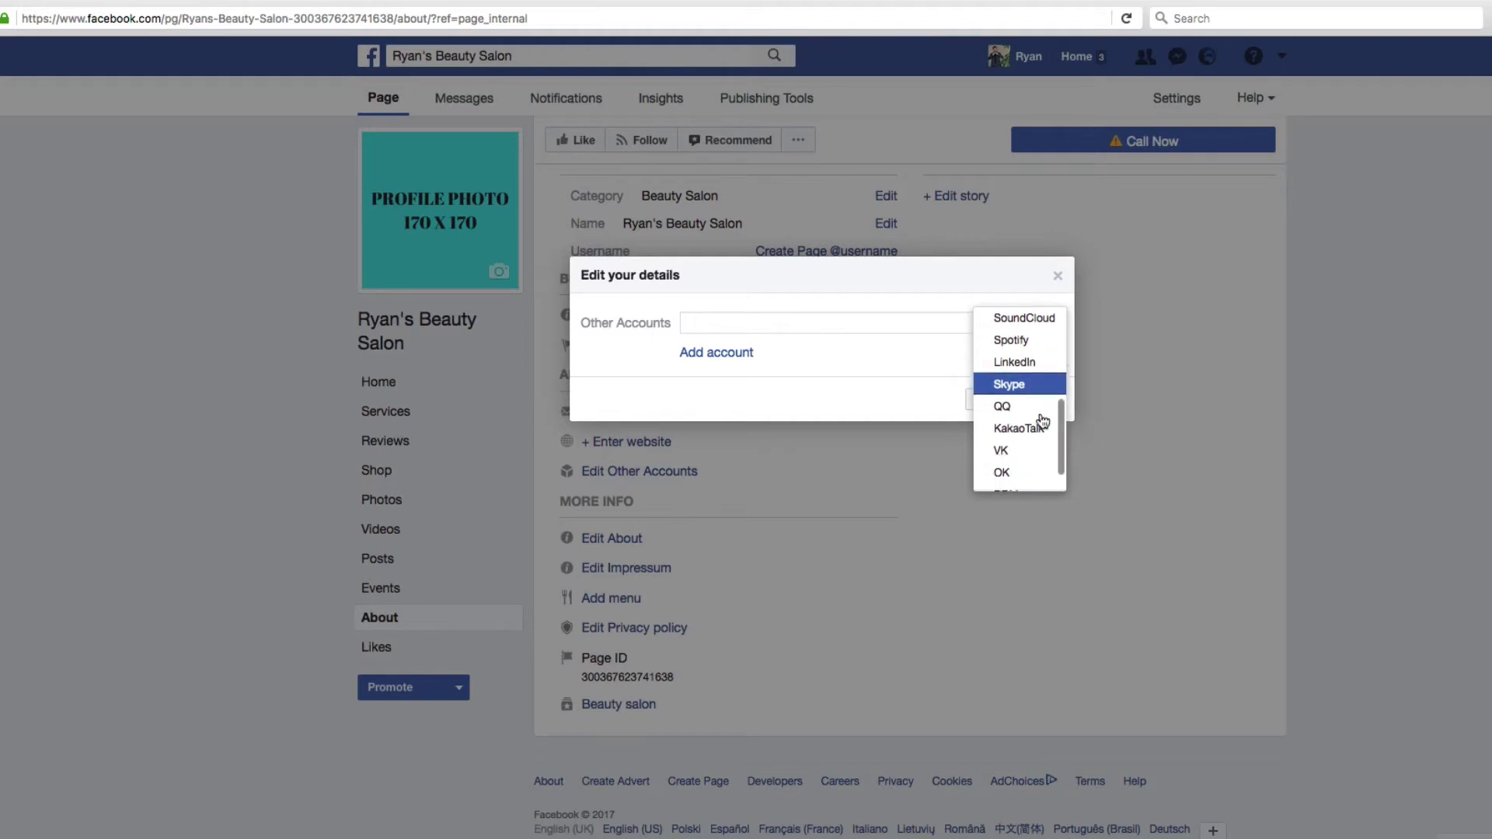
scroll(1043, 420, down, 1)
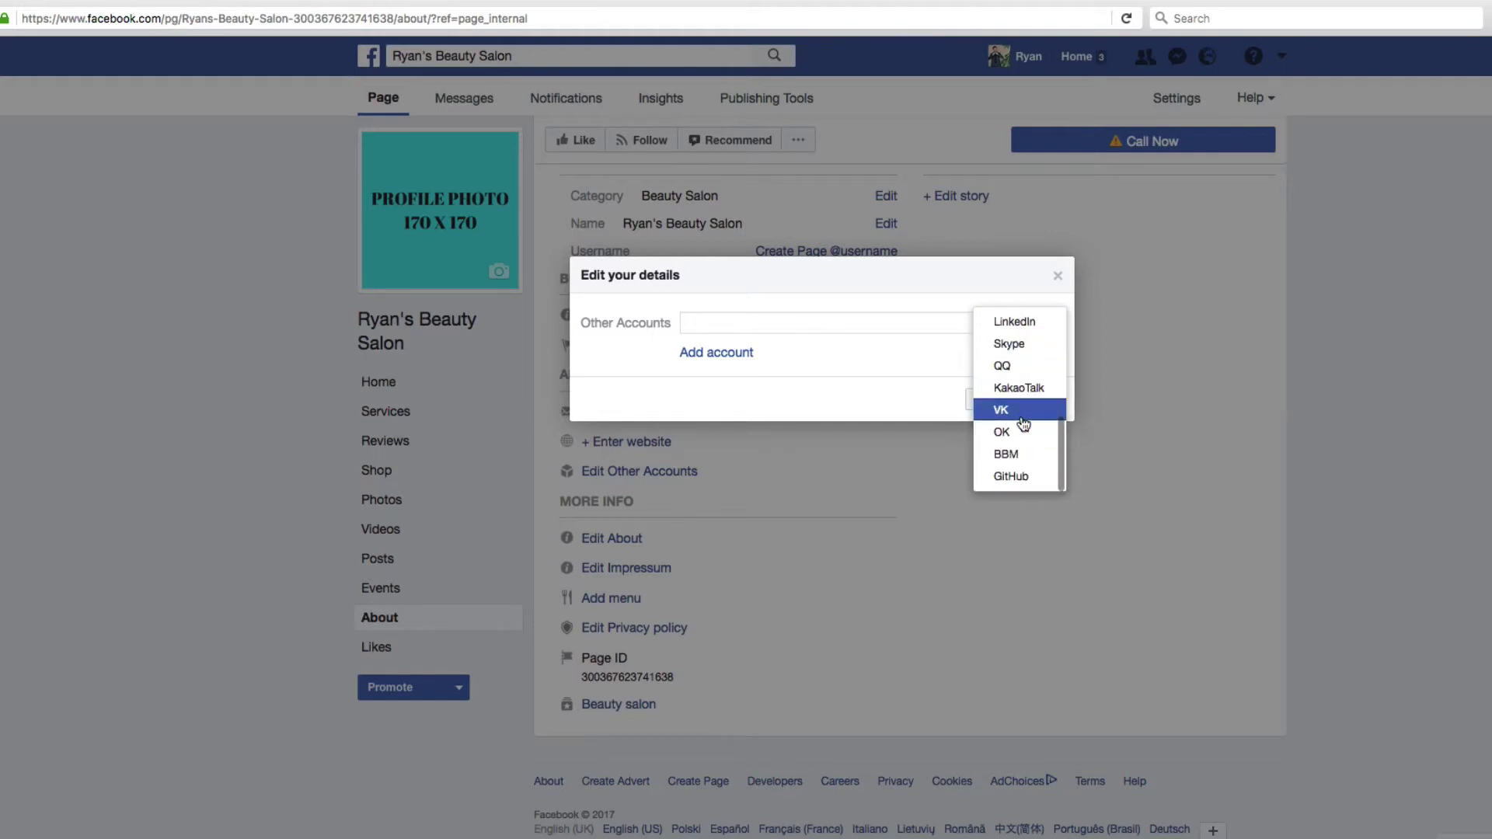
scroll(1023, 424, up, 5)
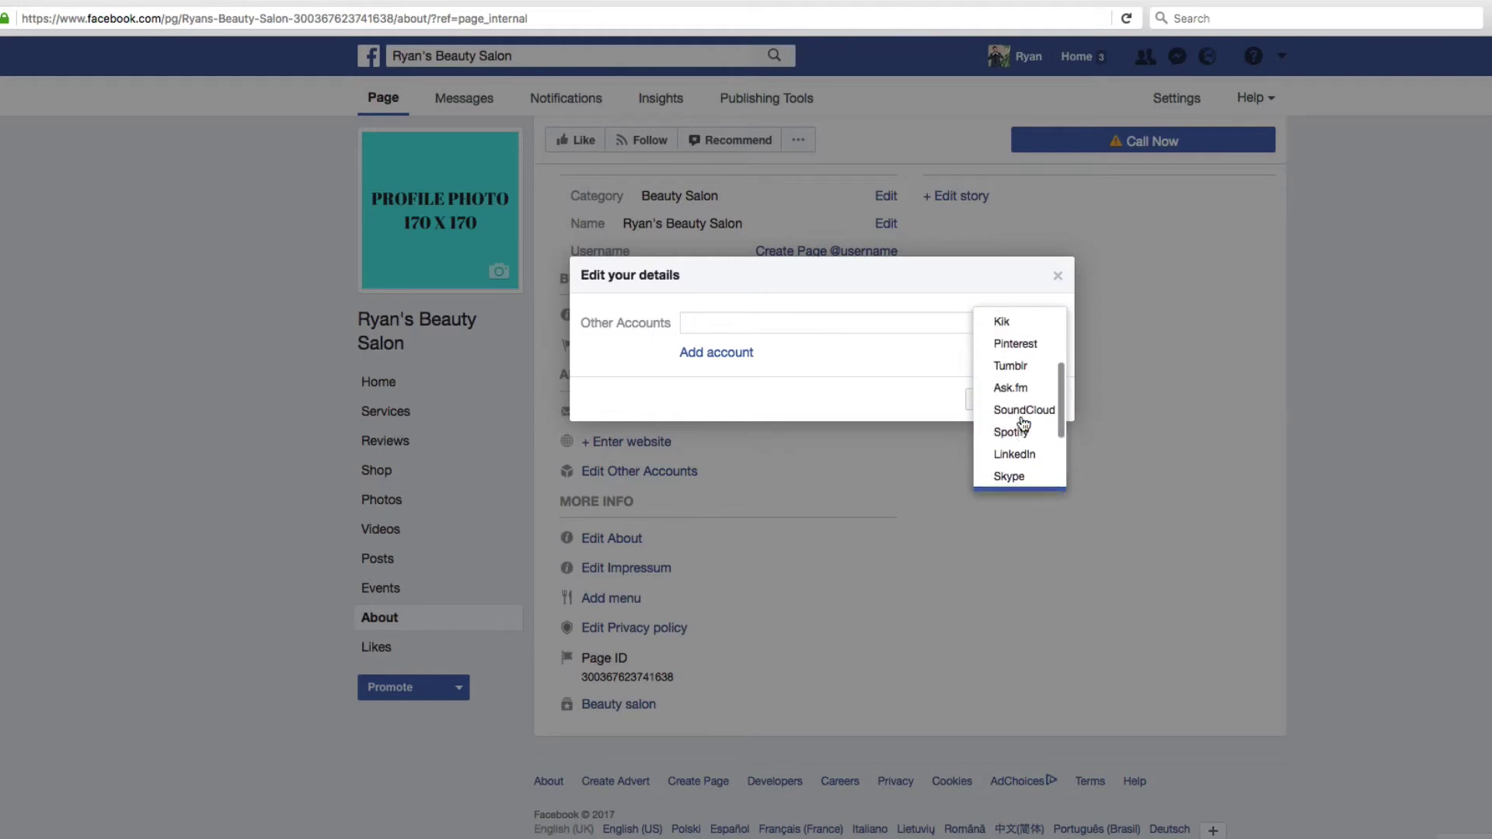
click(1059, 279)
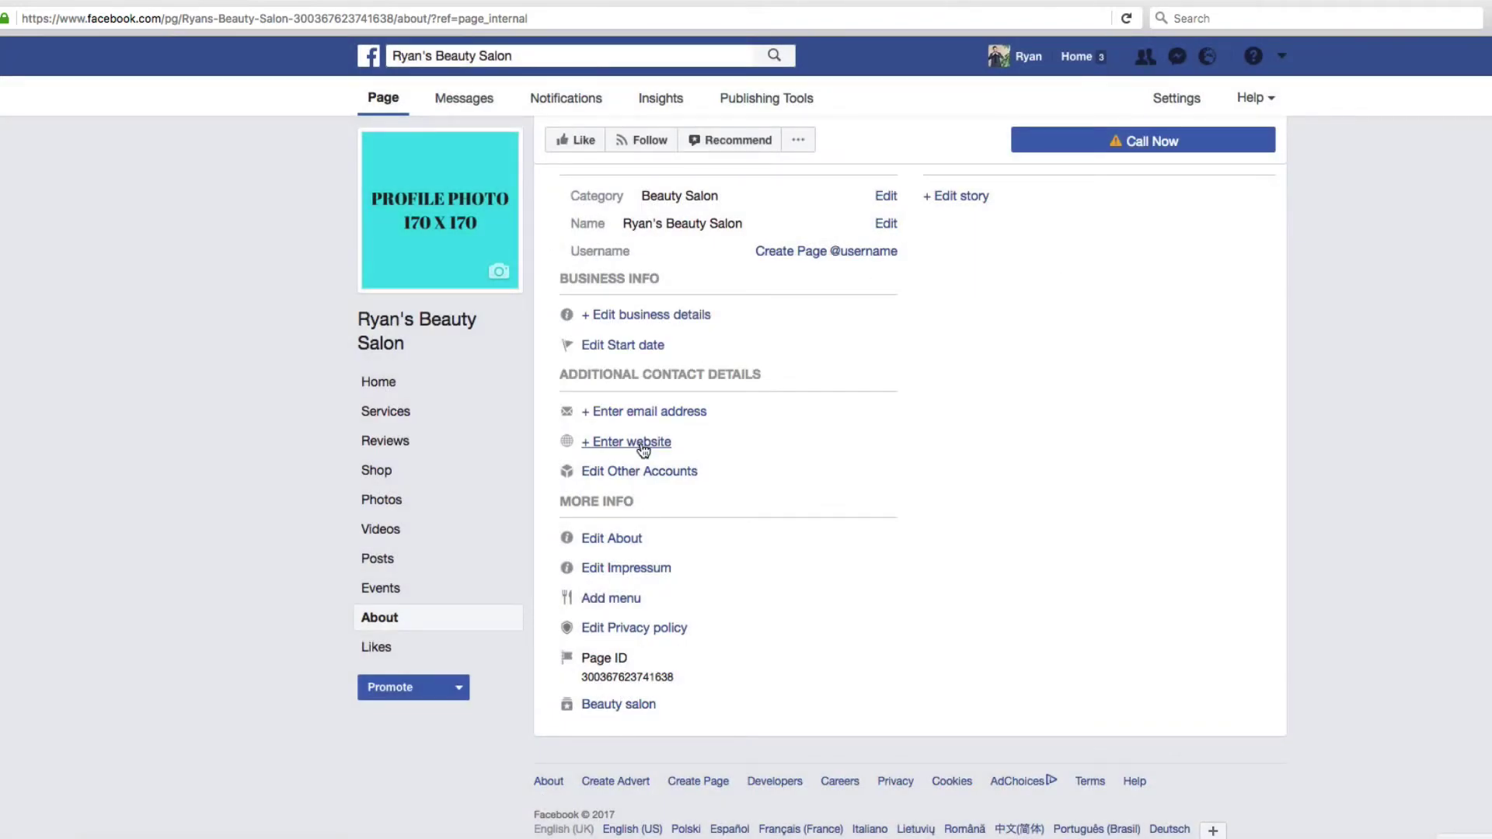
- Examine the About short description form and its character limit under More Info, closing it without an entry
click(625, 534)
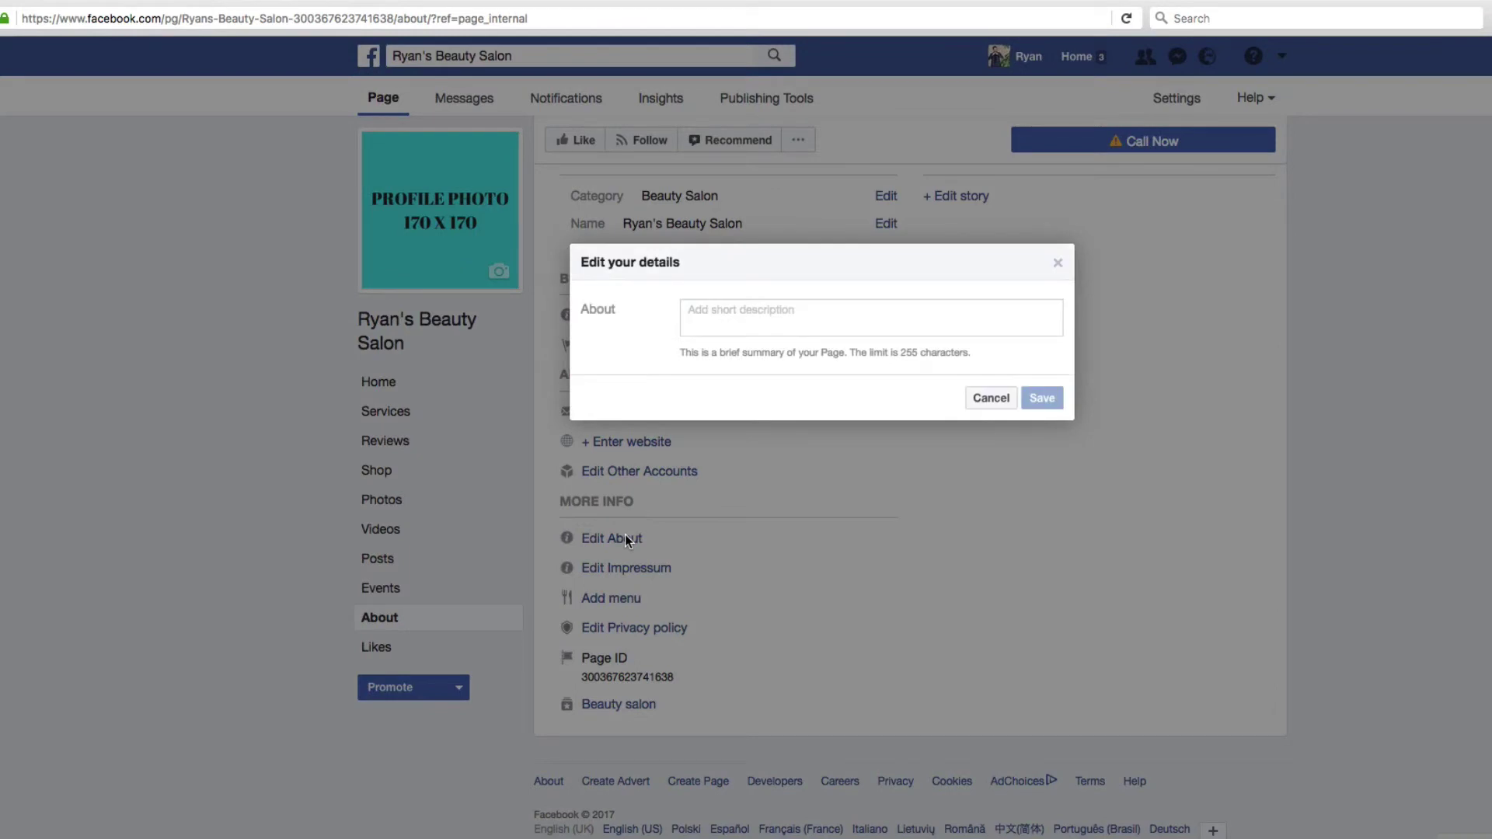
click(762, 319)
drag(849, 352, 971, 352)
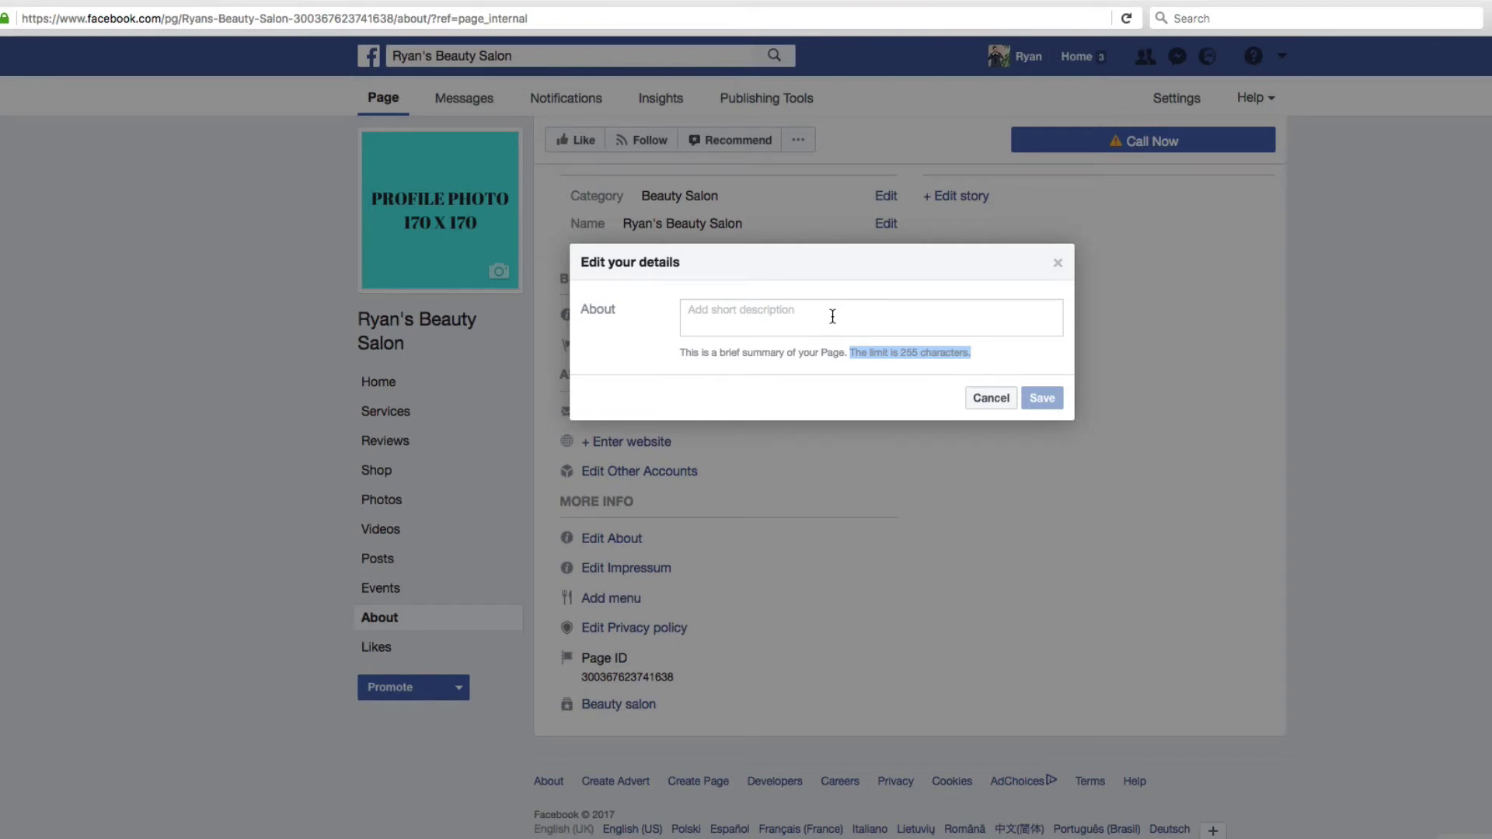
click(1059, 265)
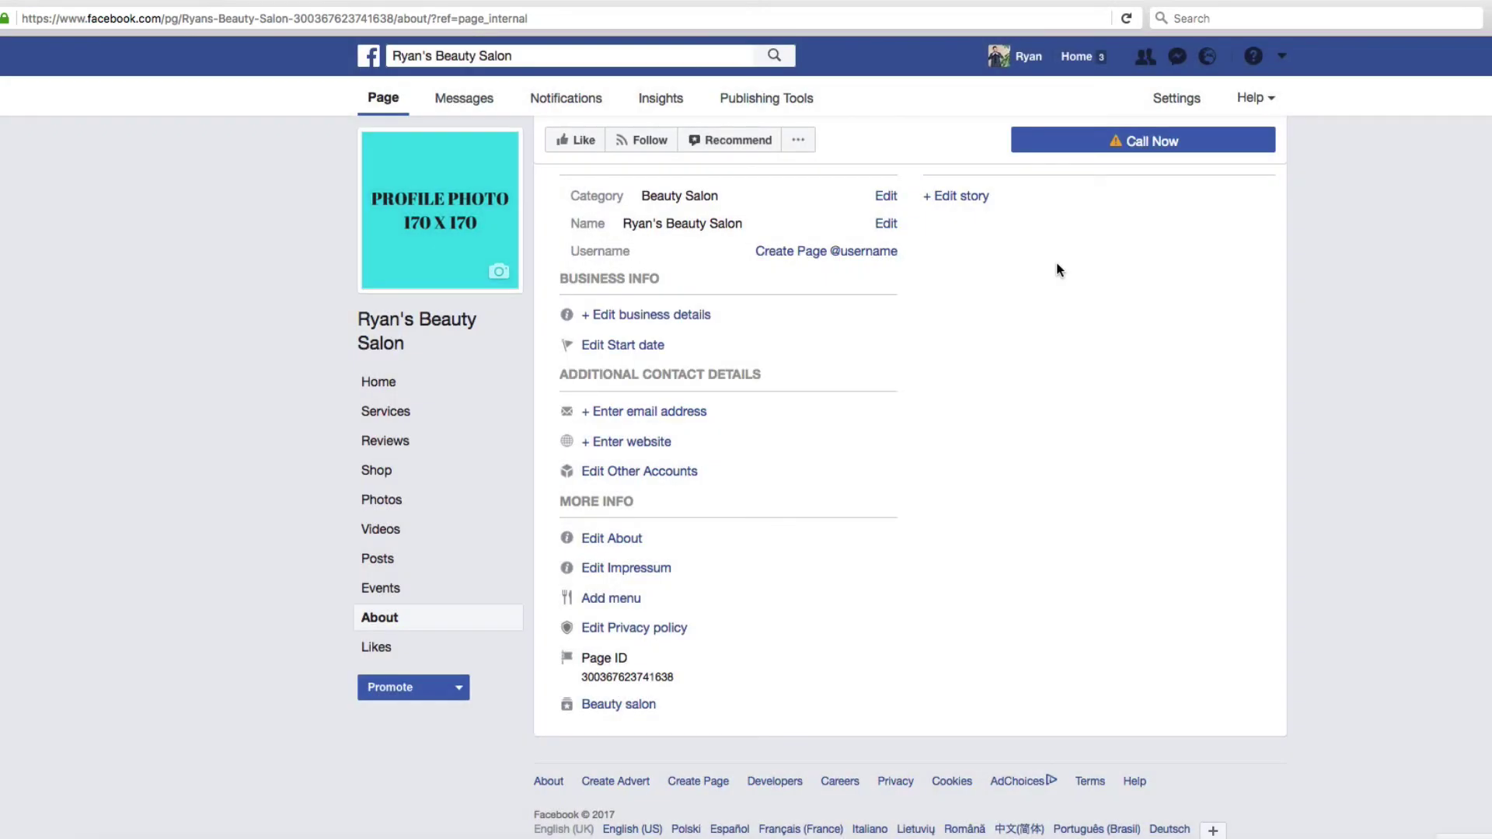
- Examine the Description form for the Page's story, and cancel it without an entry
click(963, 198)
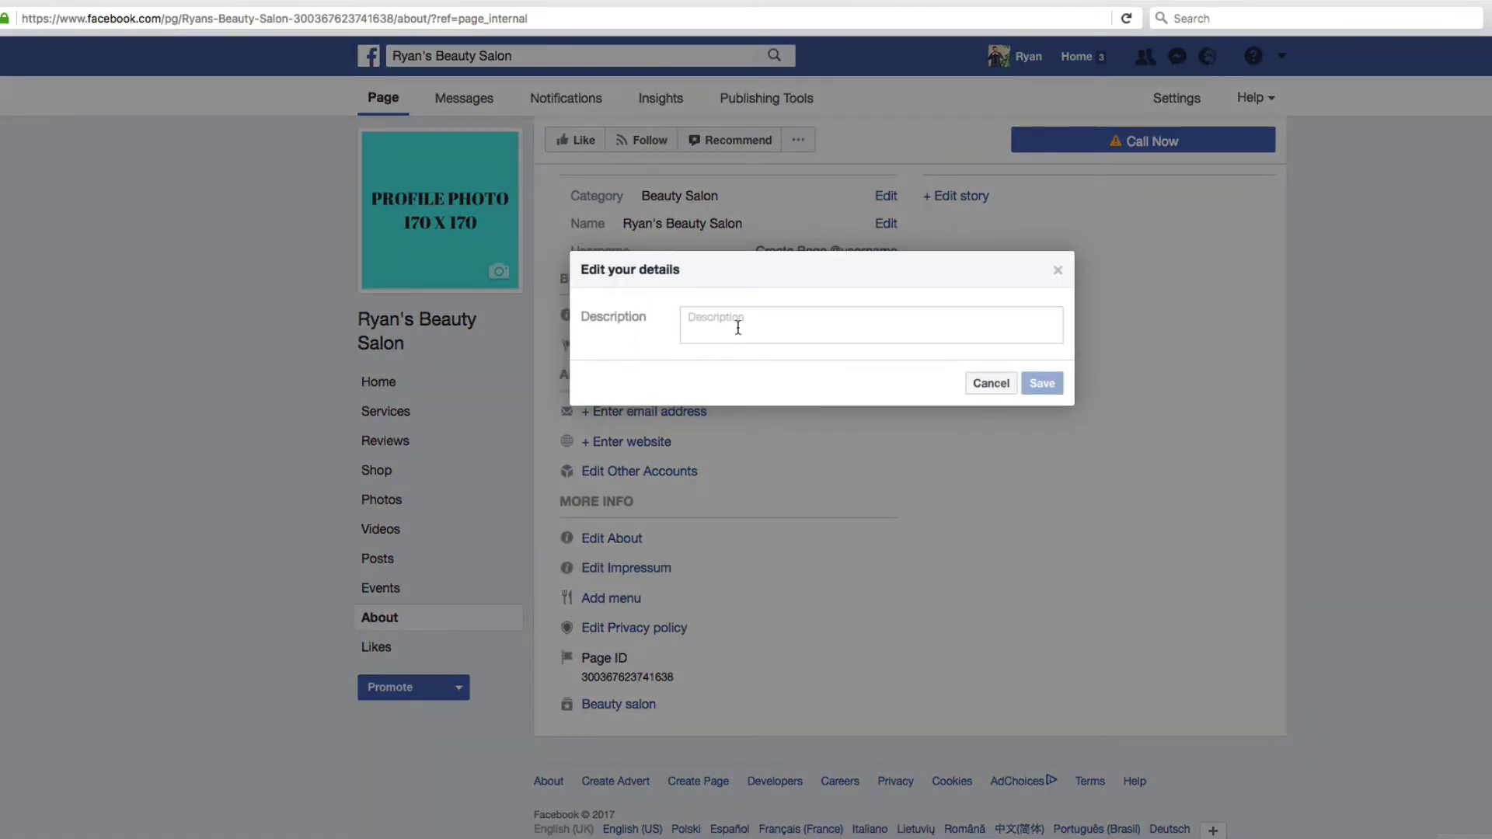
click(742, 327)
click(987, 385)
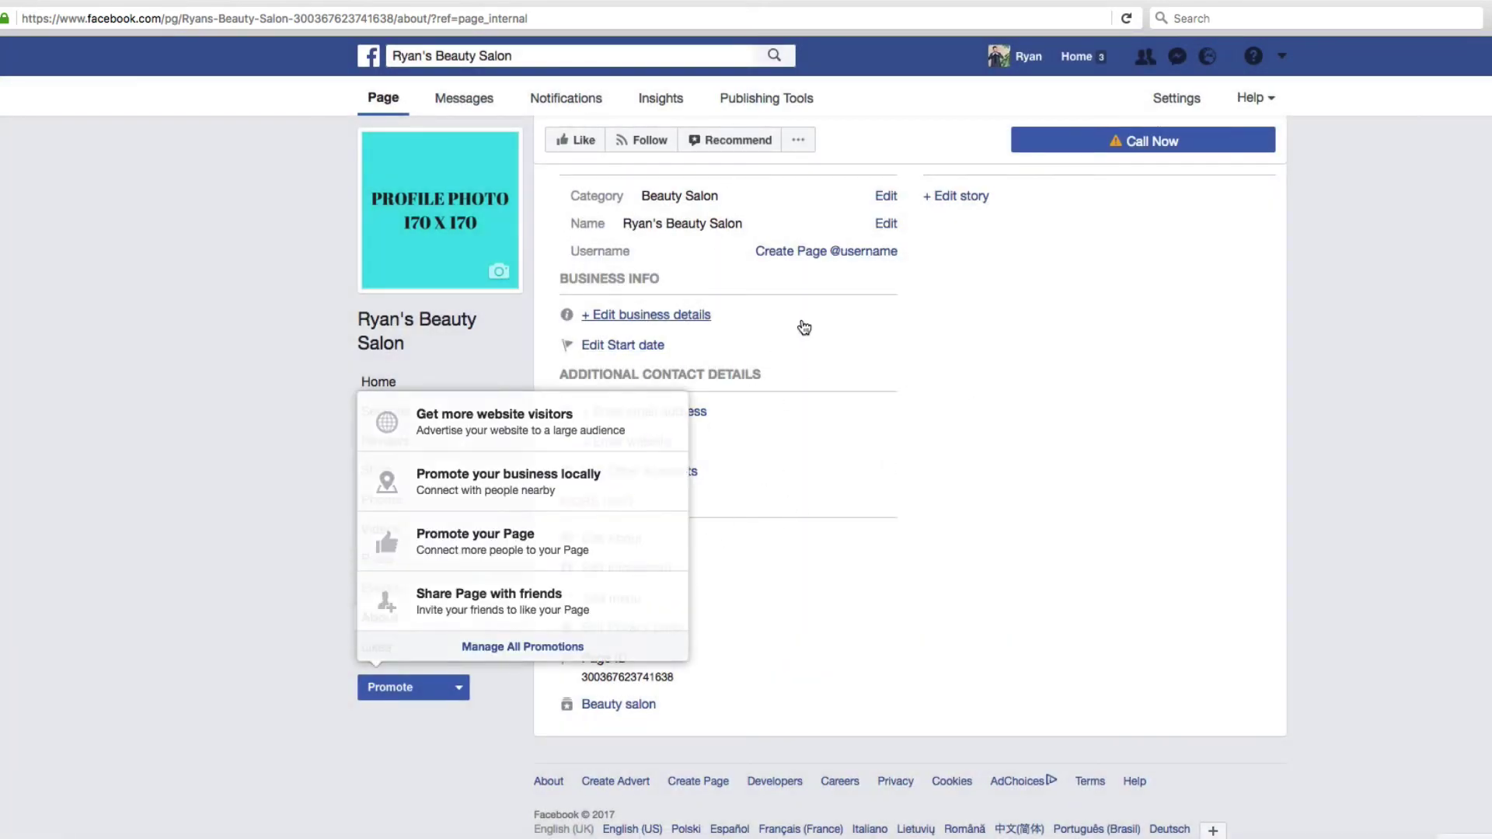
- Return to the Page's Home section and look over its new-Page tips, post options and friend invitations
scroll(1029, 401, up, 8)
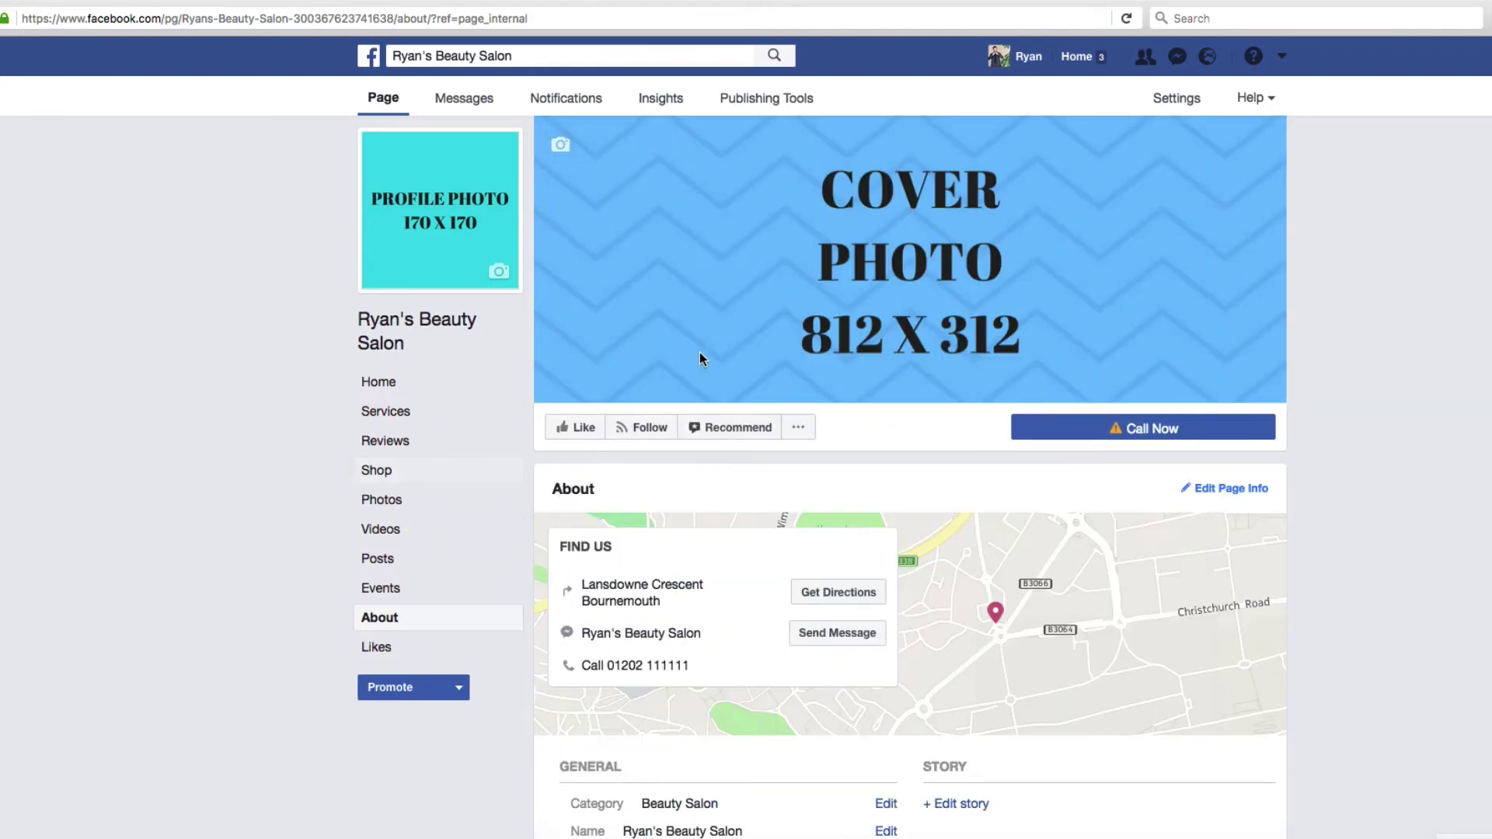
click(412, 382)
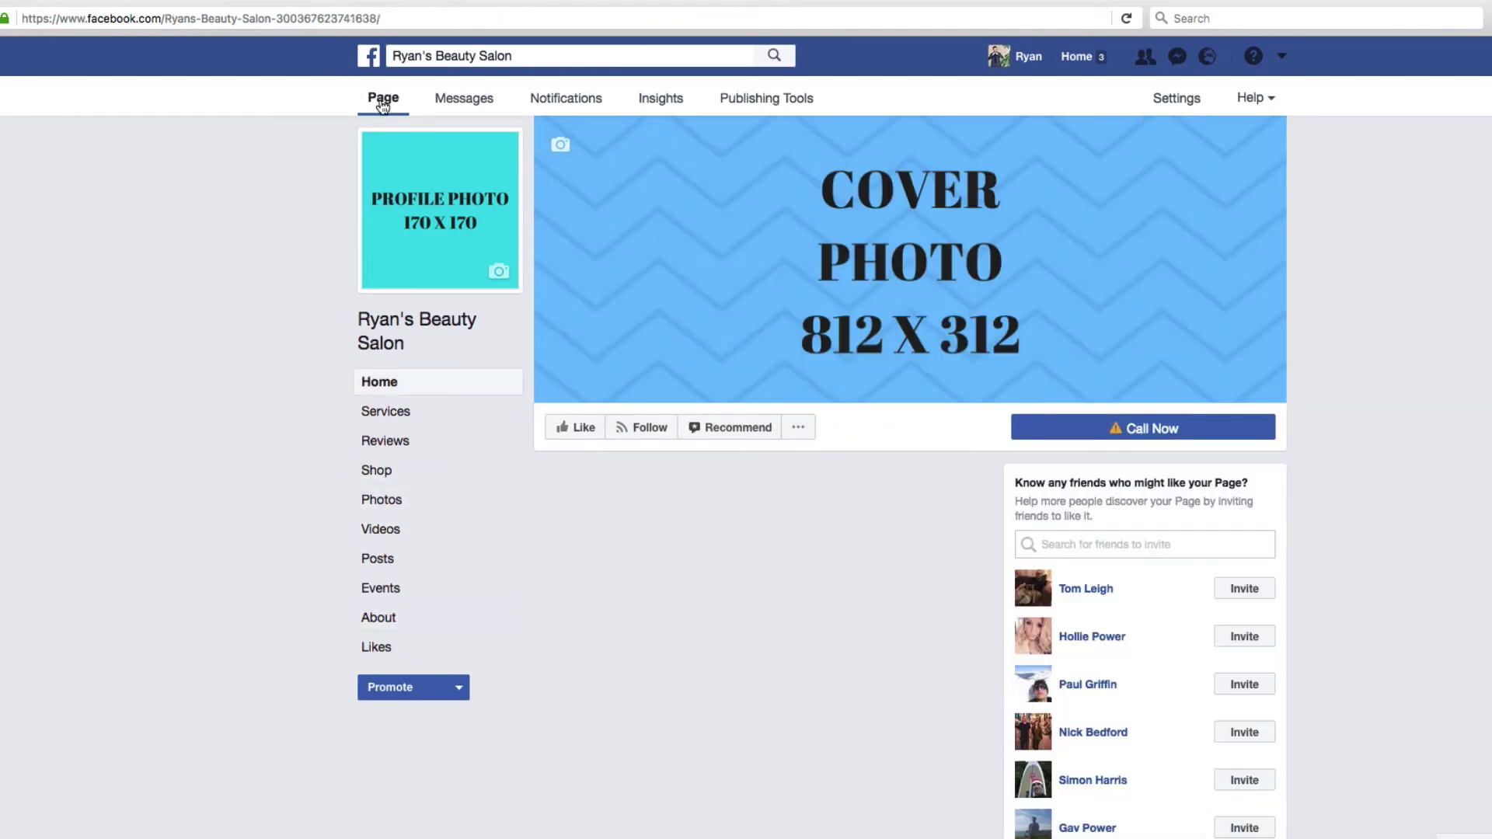
scroll(1438, 506, down, 2)
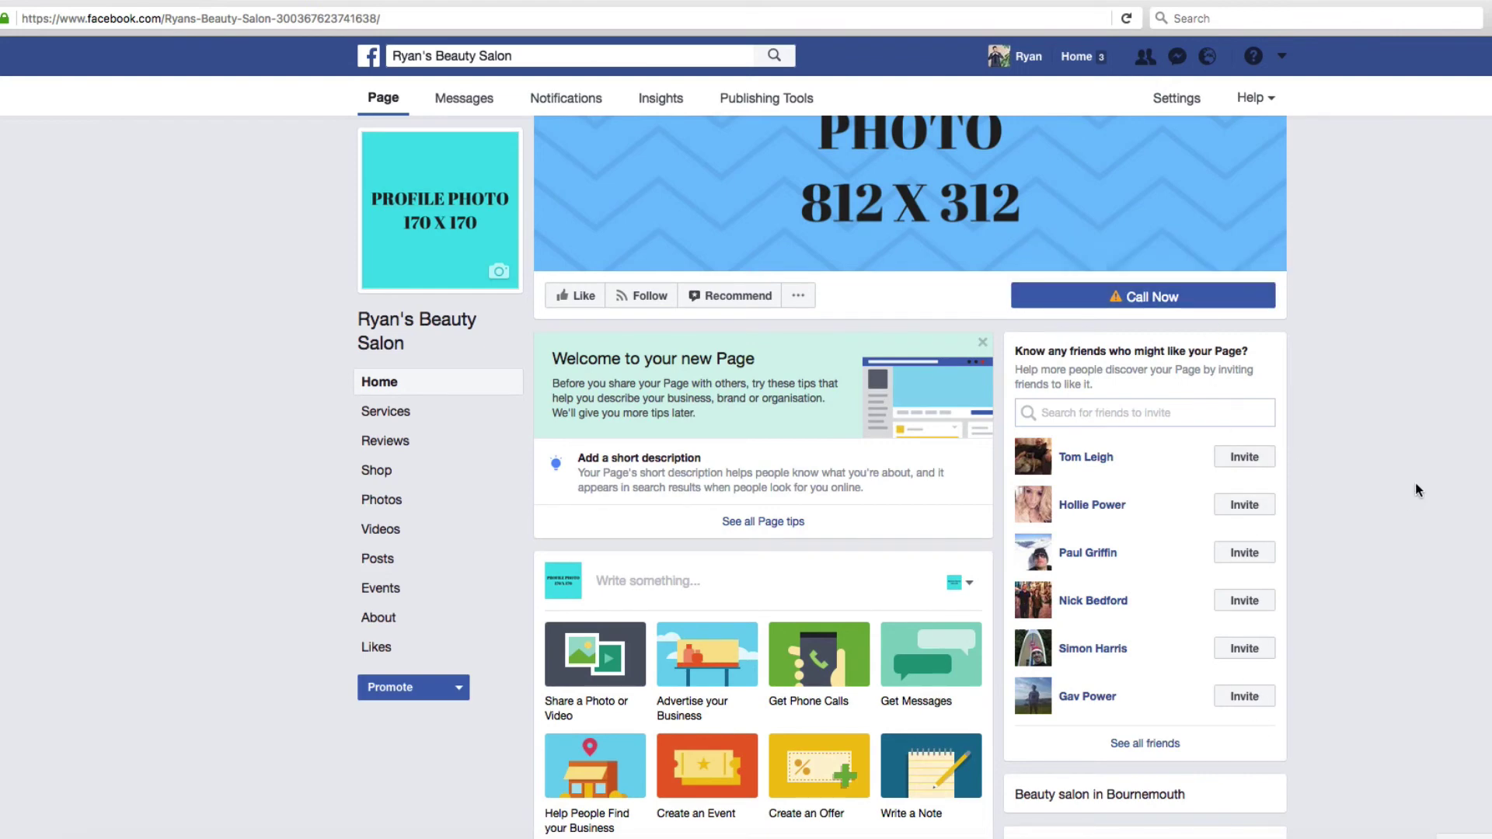
scroll(1415, 485, up, 2)
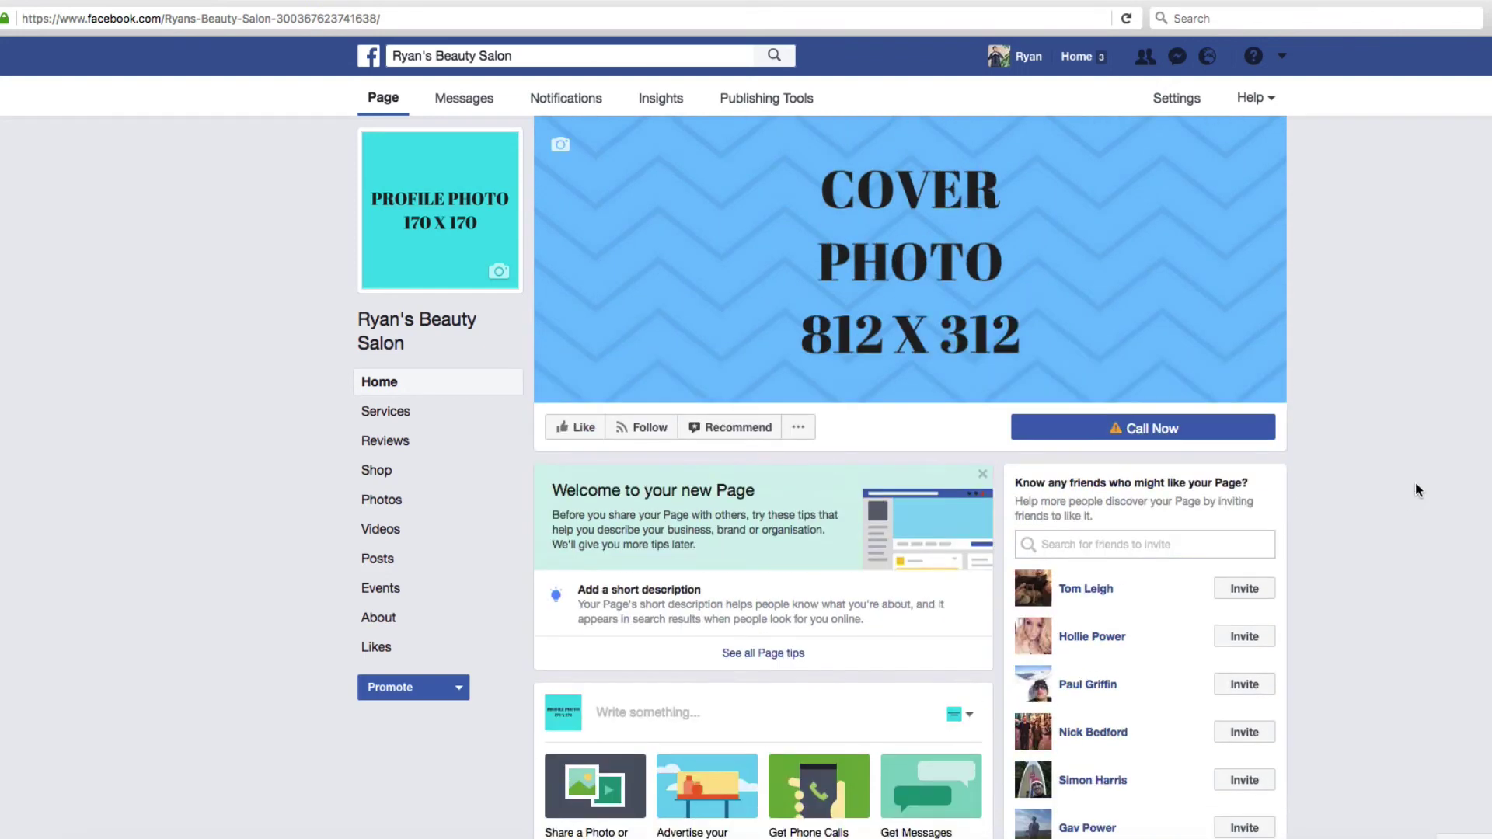